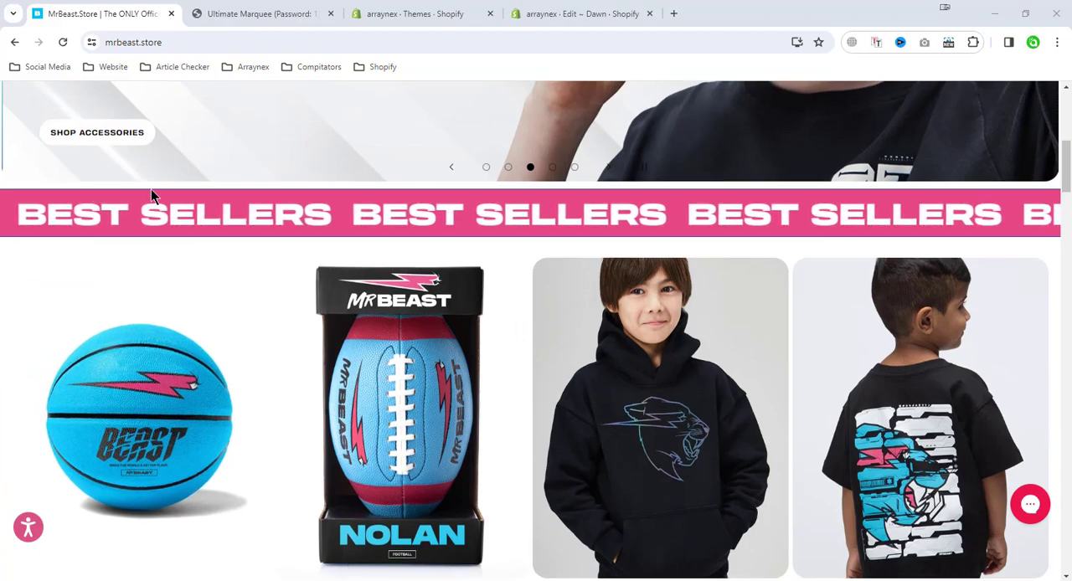
# Examine the scrolling marquee banners on the mrbeast.store home page, from Best Sellers down to Gift Cards
pyautogui.scroll(-5, 779, 209)
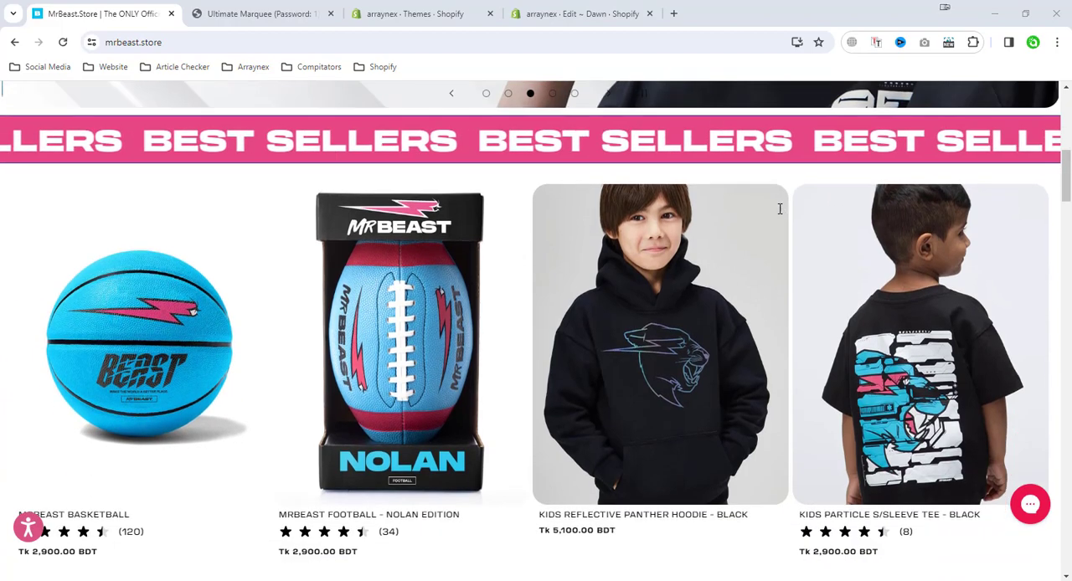
pyautogui.scroll(-6, 868, 262)
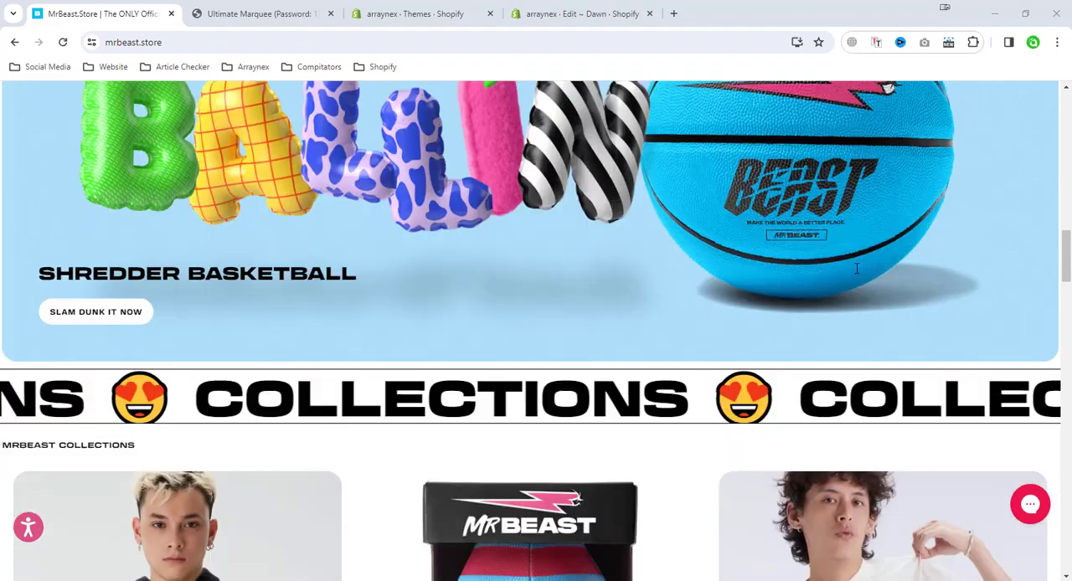
pyautogui.scroll(-4, 778, 297)
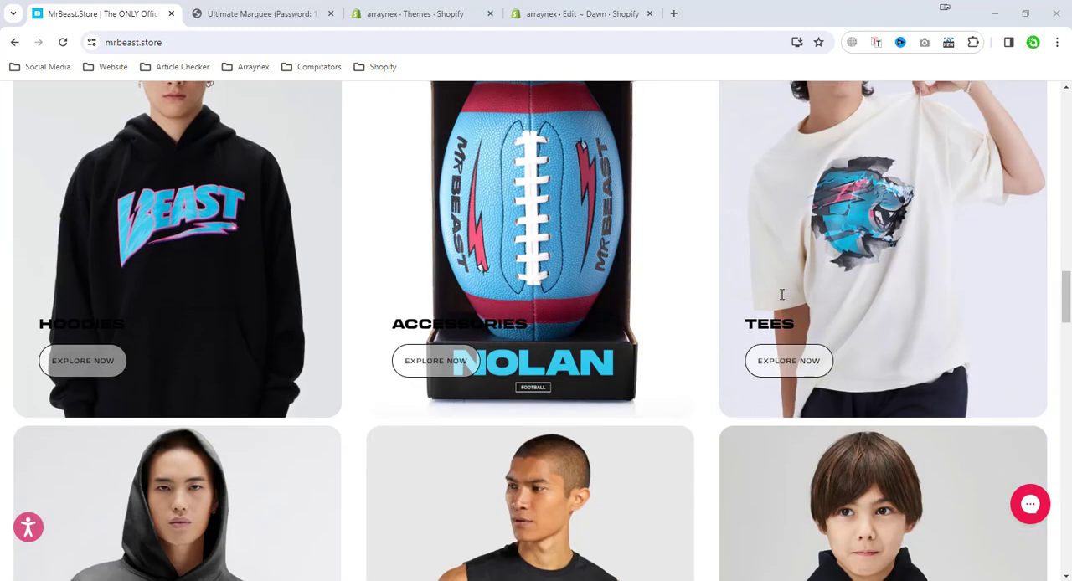
pyautogui.scroll(-4, 781, 295)
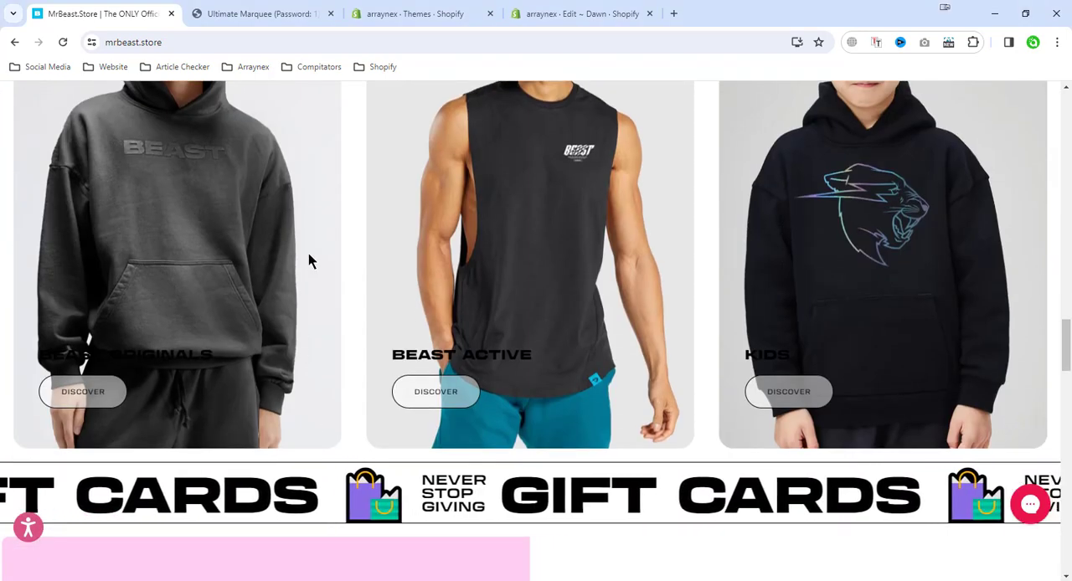
# Review the marquee banner styles on the Ultimate Marquee demo store and the section's product page on Buy Me a Coffee
pyautogui.click(256, 12)
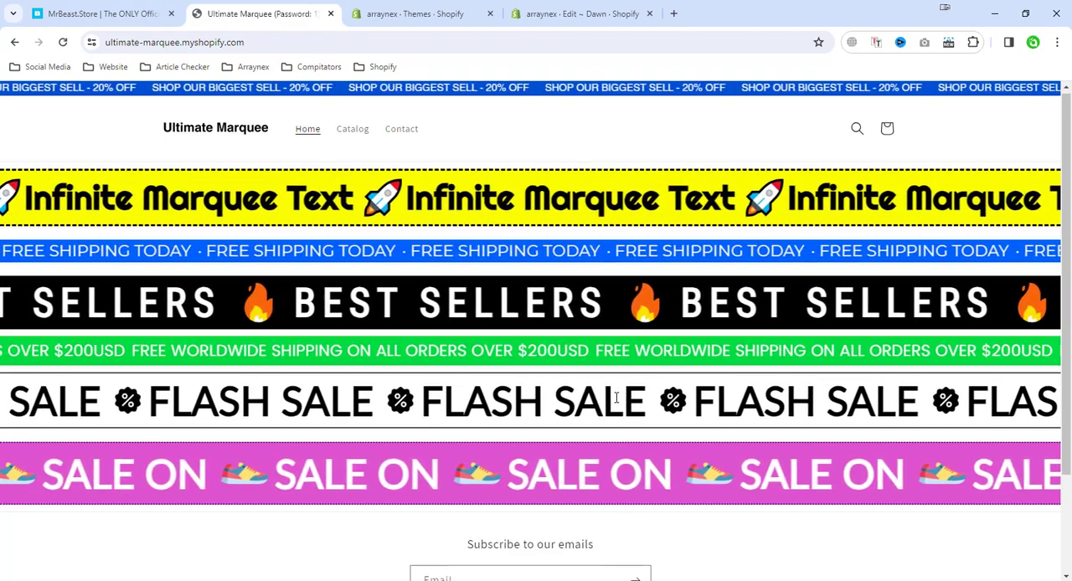
pyautogui.scroll(-2, 616, 398)
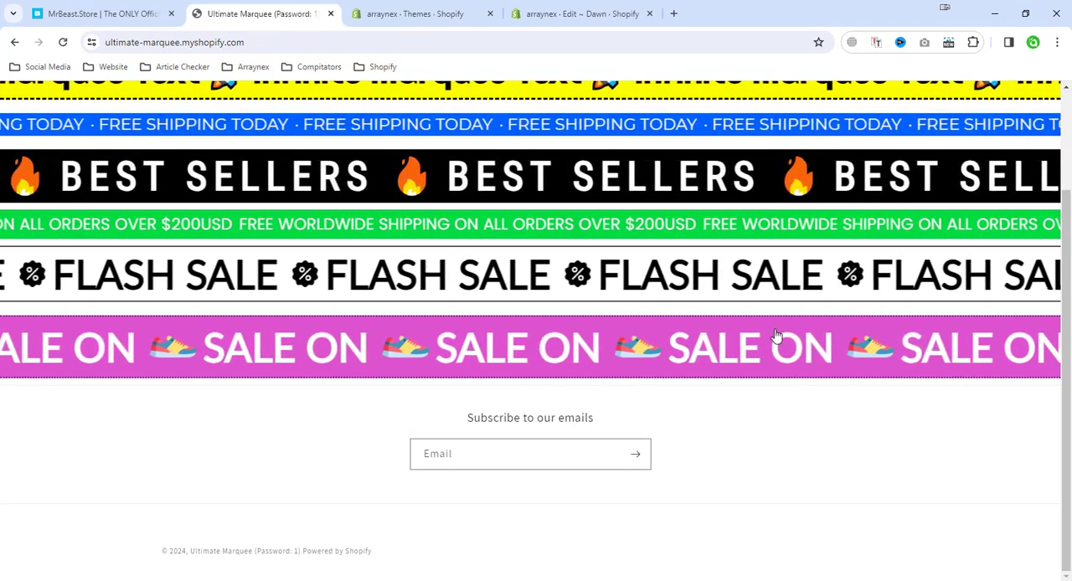
pyautogui.scroll(2, 775, 335)
pyautogui.scroll(-1, 813, 514)
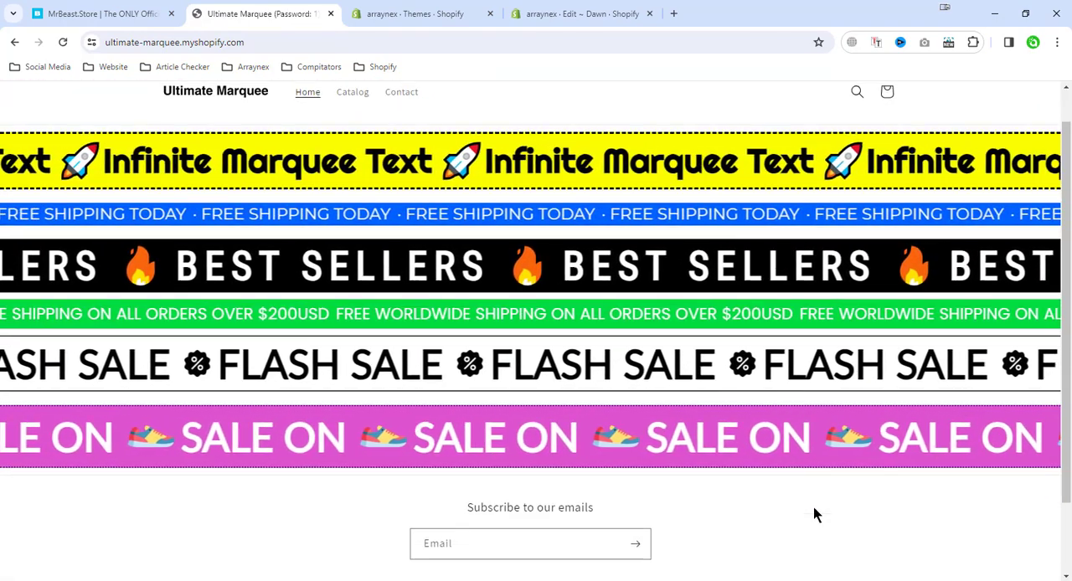
pyautogui.scroll(-1, 813, 513)
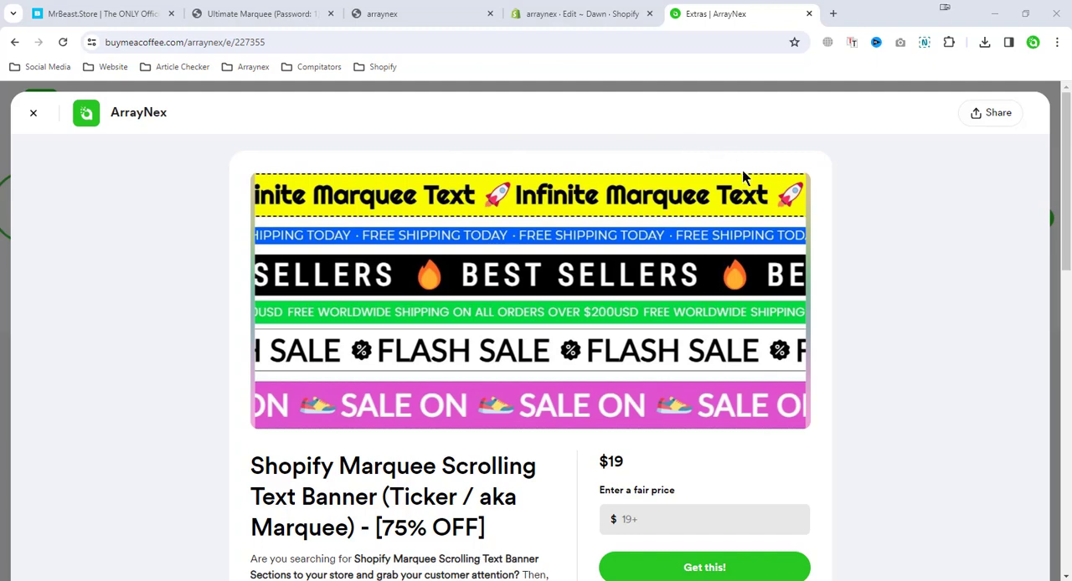
pyautogui.scroll(-1, 603, 360)
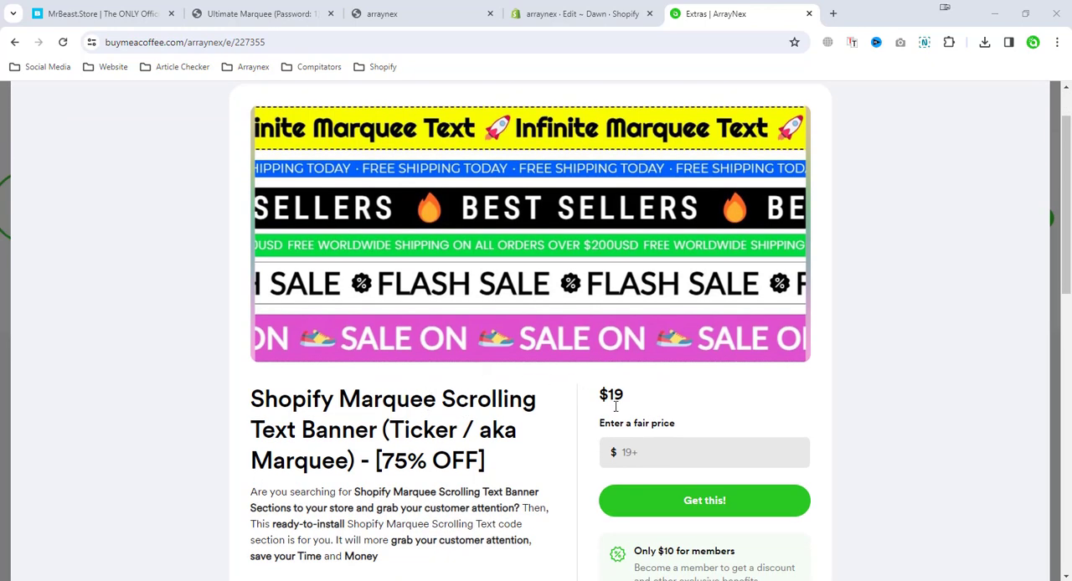
pyautogui.scroll(-1, 611, 422)
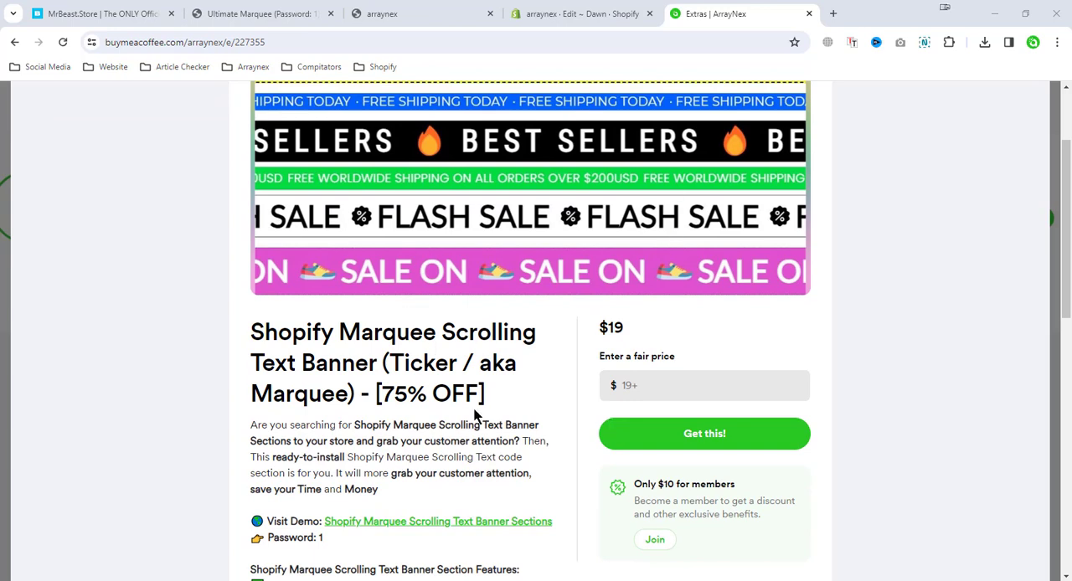
# In File Explorer, extract Ultimate Marquee.zip into its own Ultimate Marquee folder and open that folder
pyautogui.click(88, 579)
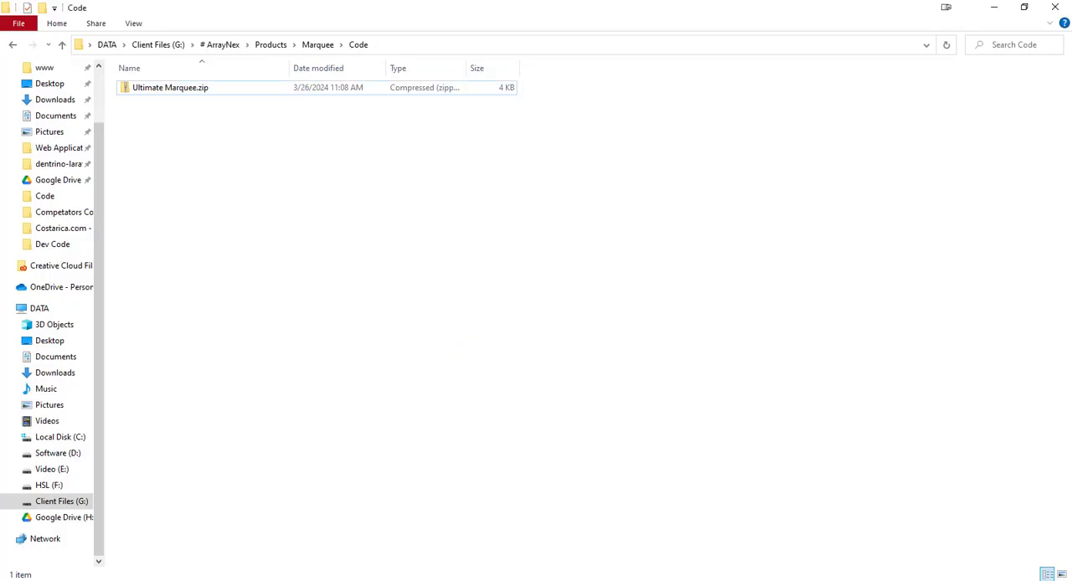
pyautogui.click(182, 90)
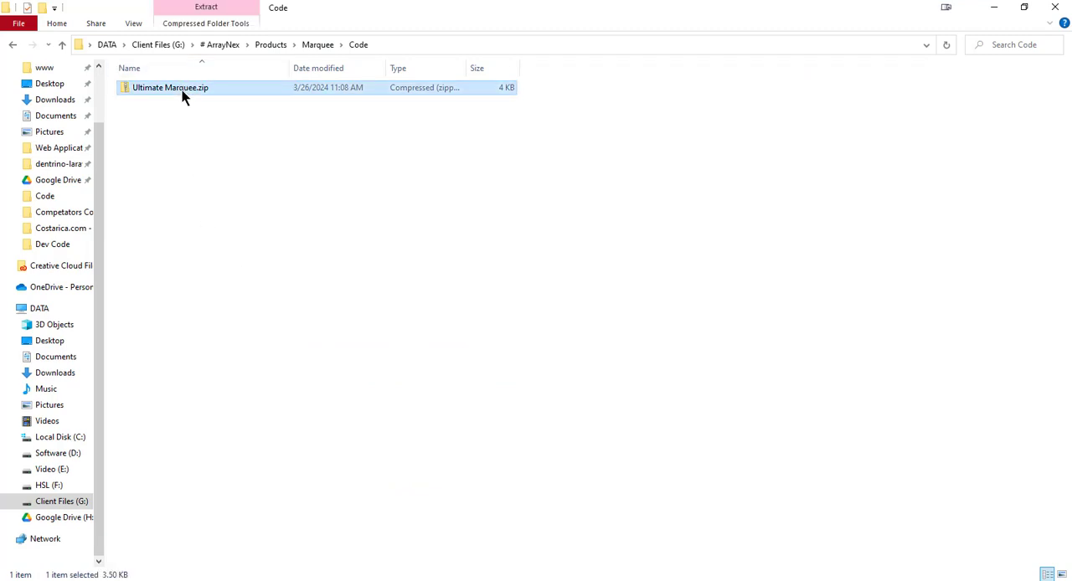
pyautogui.rightClick(182, 89)
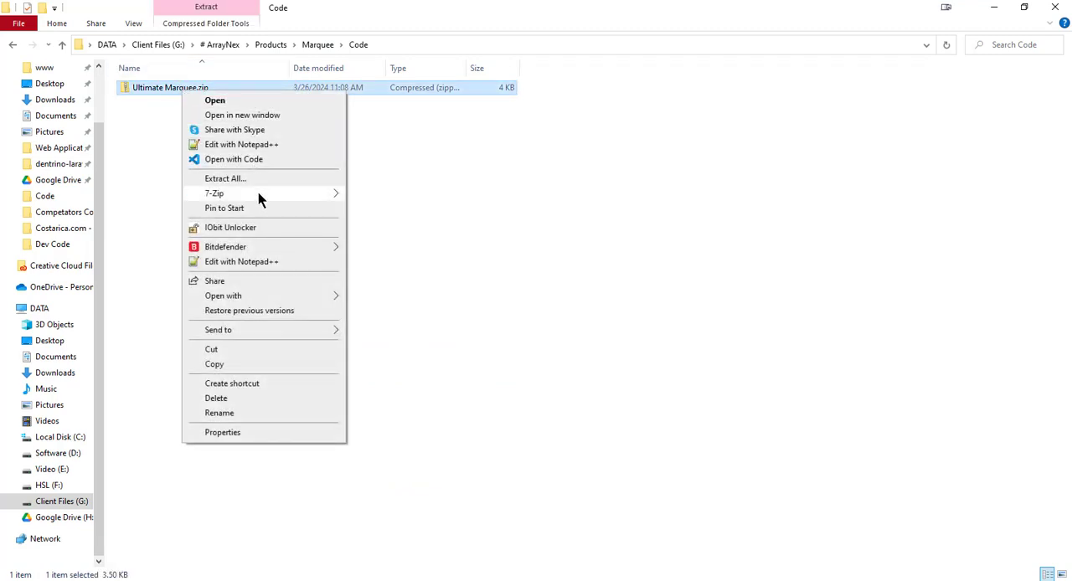
pyautogui.moveTo(258, 194)
pyautogui.click(410, 253)
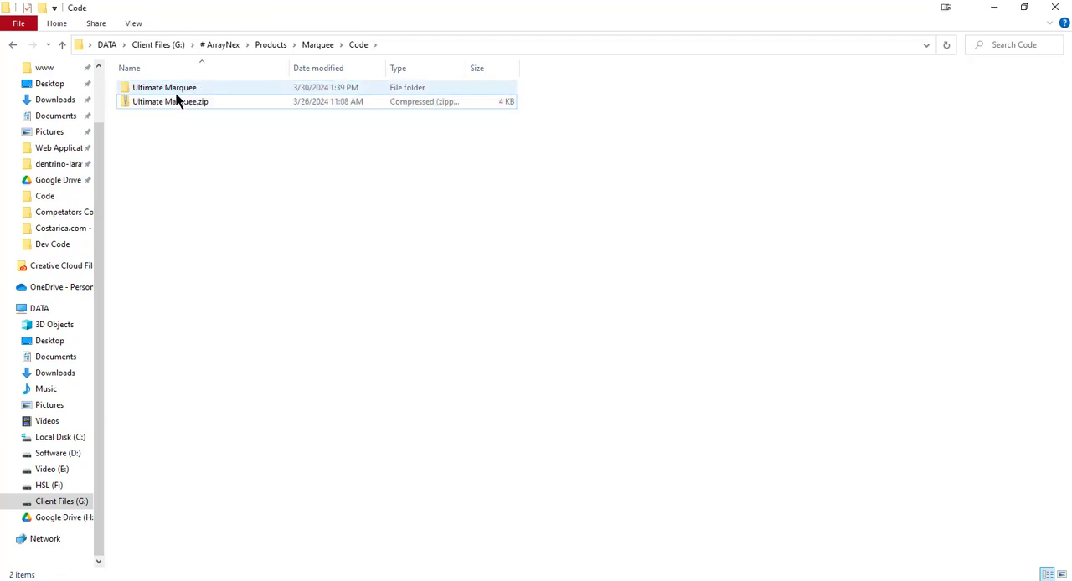
pyautogui.doubleClick(175, 93)
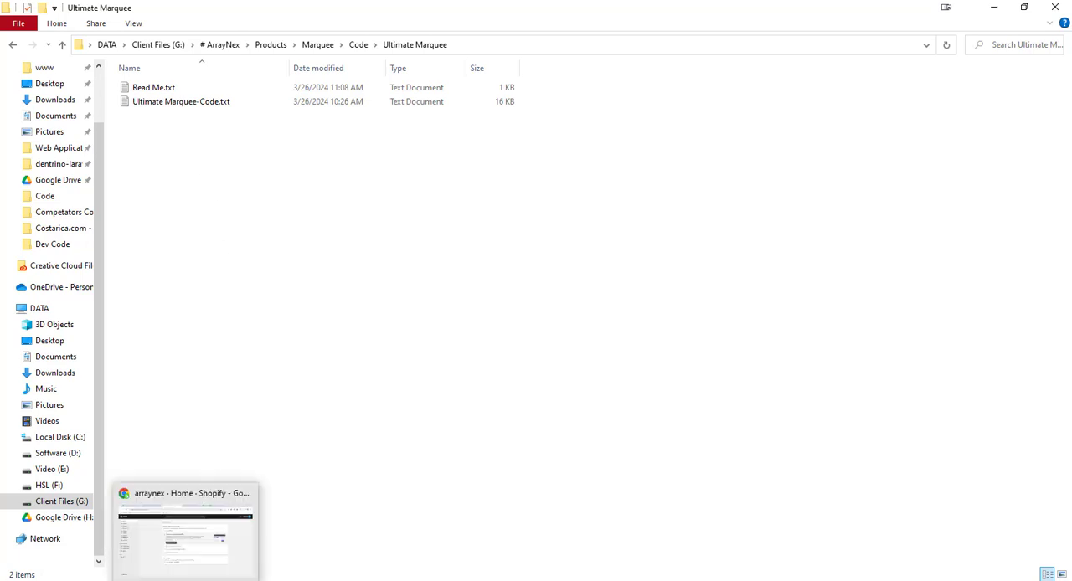
# Switch to the Shopify admin in Chrome and duplicate the current Dawn theme from the online store's themes
pyautogui.click(186, 527)
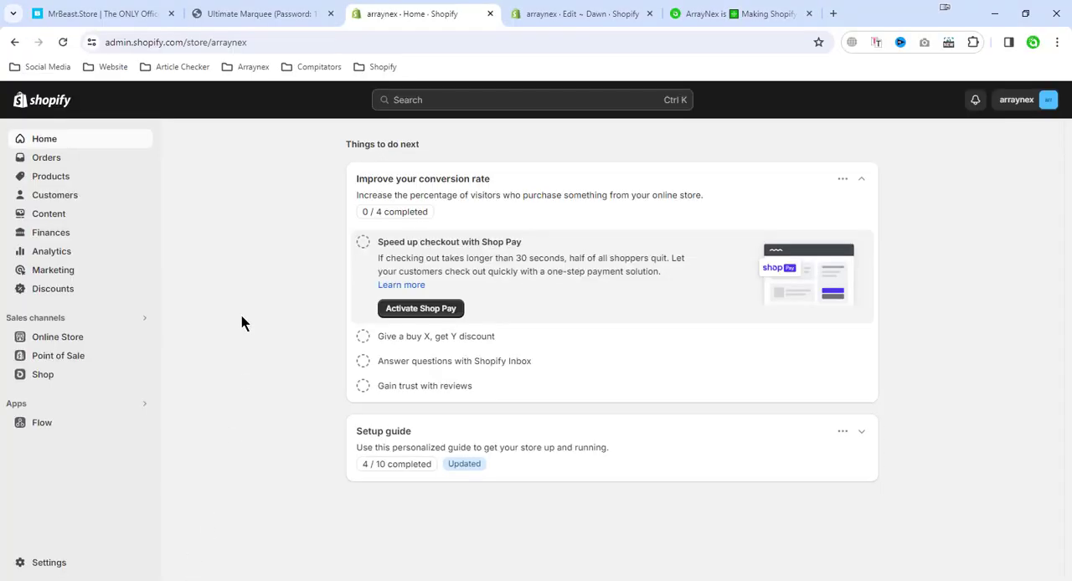
pyautogui.click(69, 347)
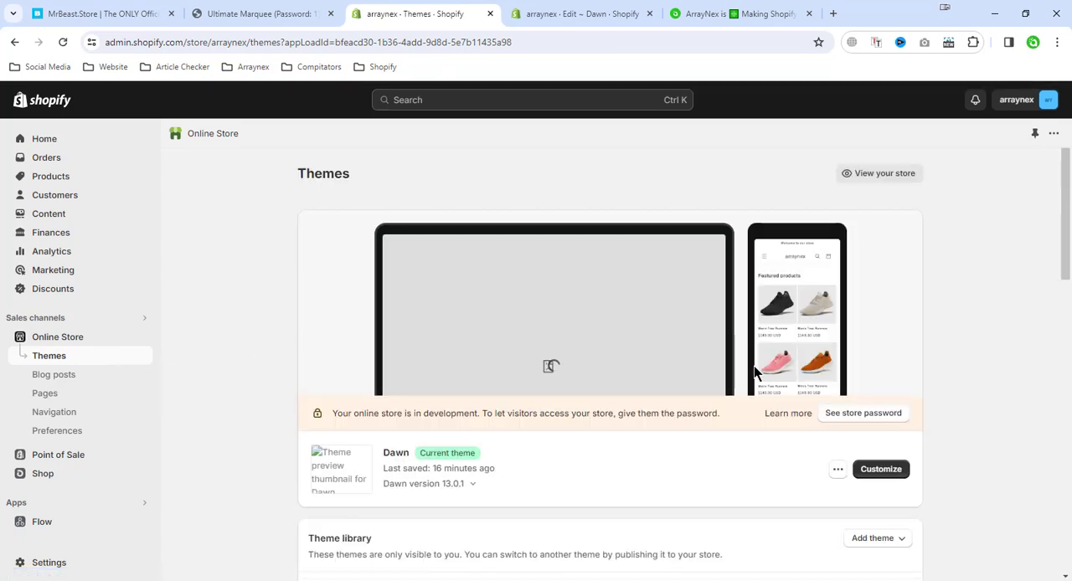
pyautogui.click(836, 468)
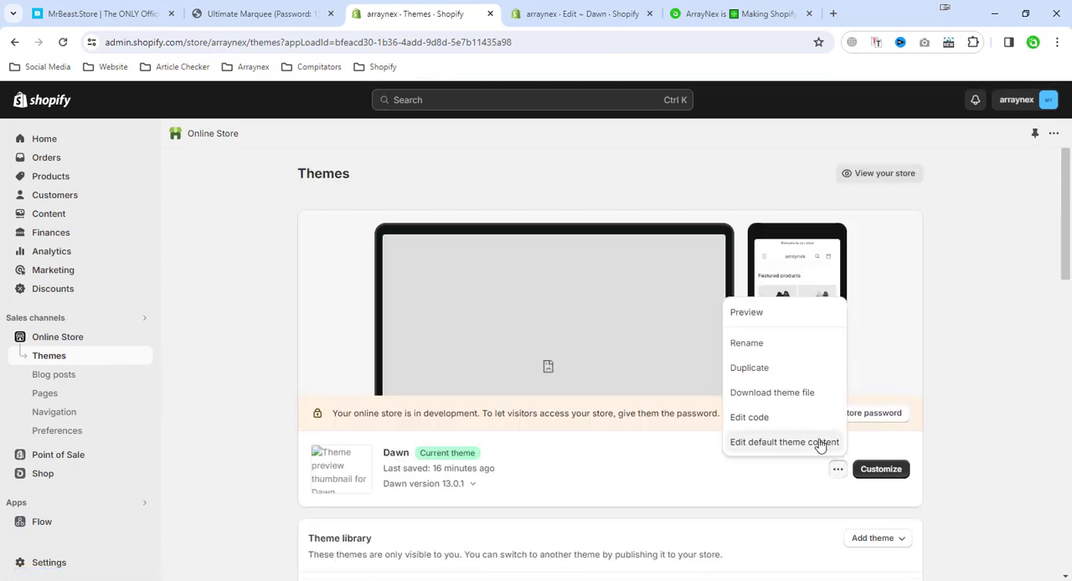
pyautogui.click(803, 374)
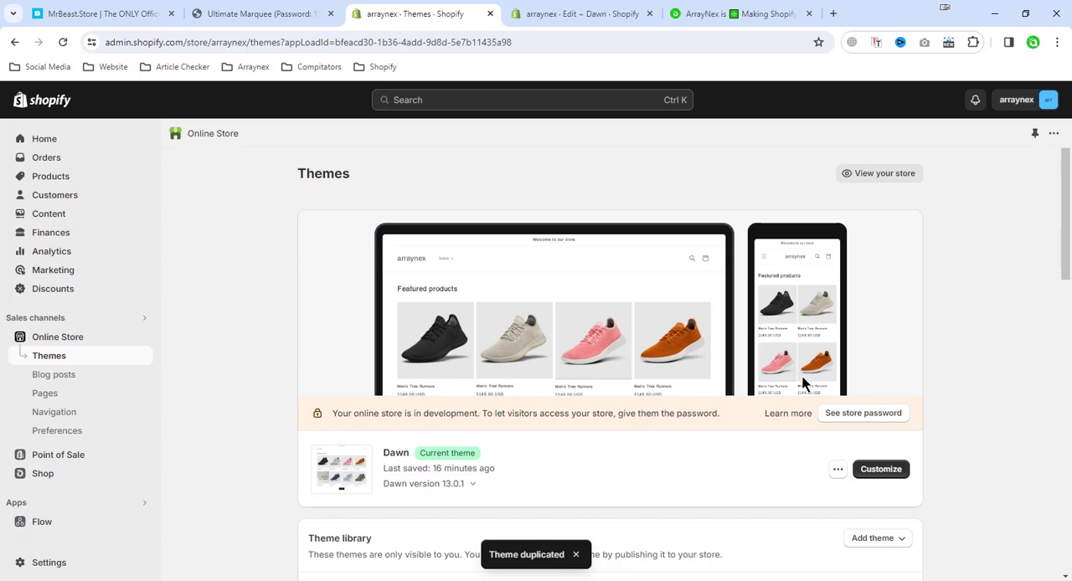
# Open the code editor of the current Dawn theme in a new browser tab
pyautogui.click(837, 469)
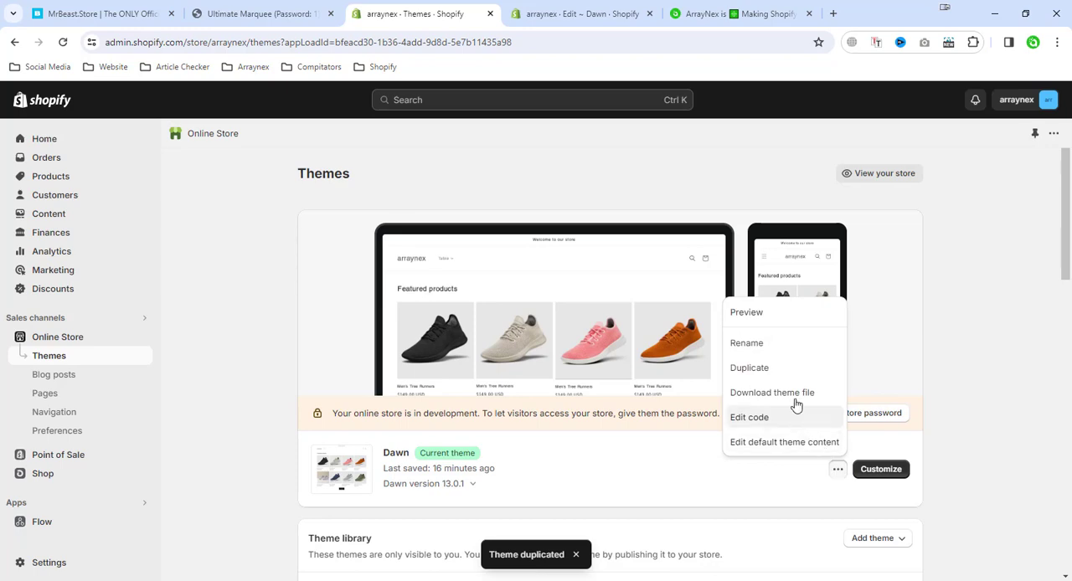
pyautogui.rightClick(771, 422)
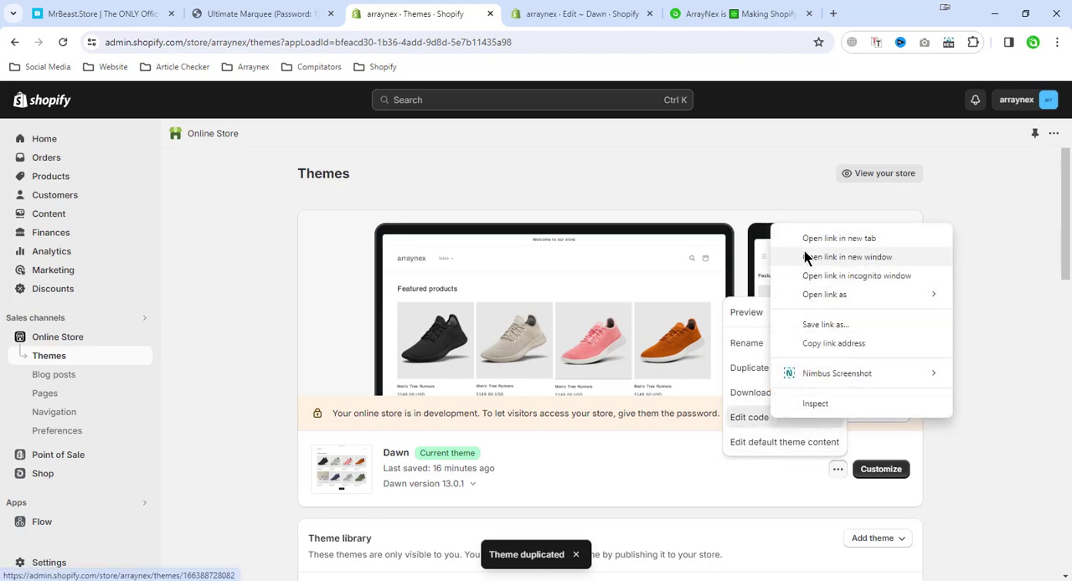
pyautogui.click(810, 172)
pyautogui.click(529, 14)
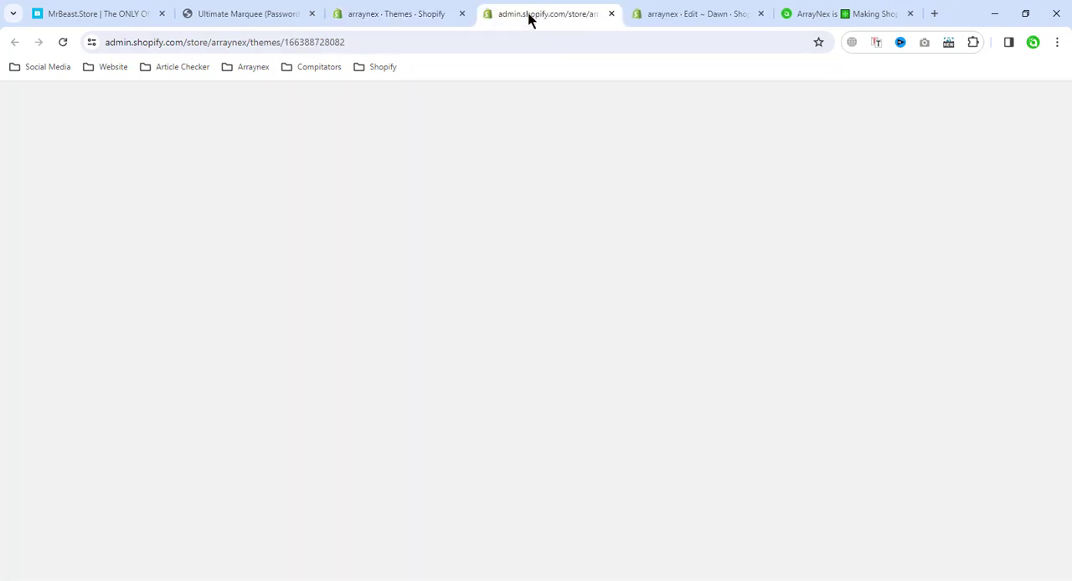
pyautogui.click(8, 266)
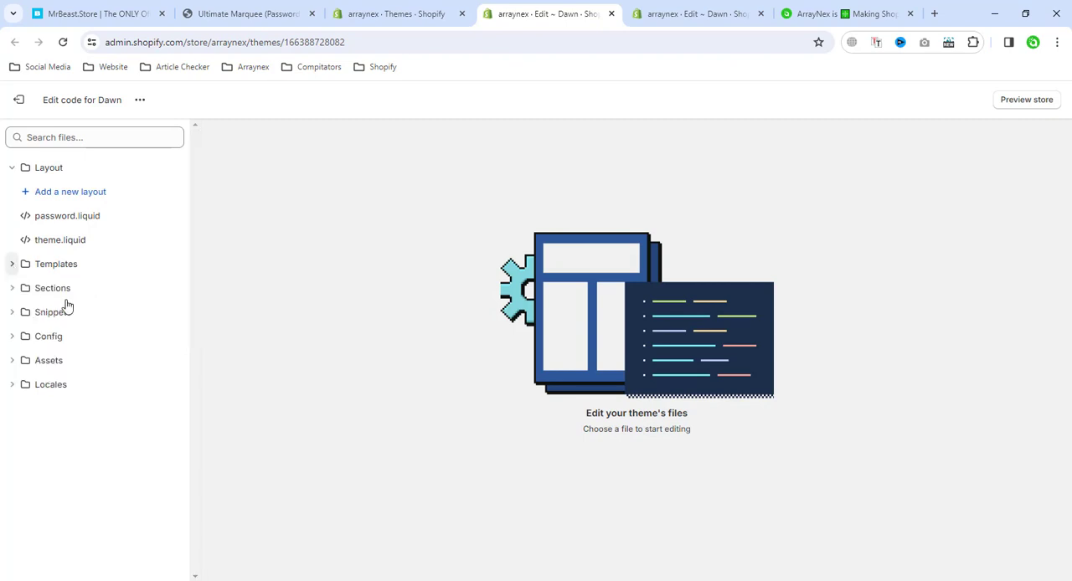
# Add a new liquid section file named ultimate-marquee to the theme's Sections folder
pyautogui.click(12, 289)
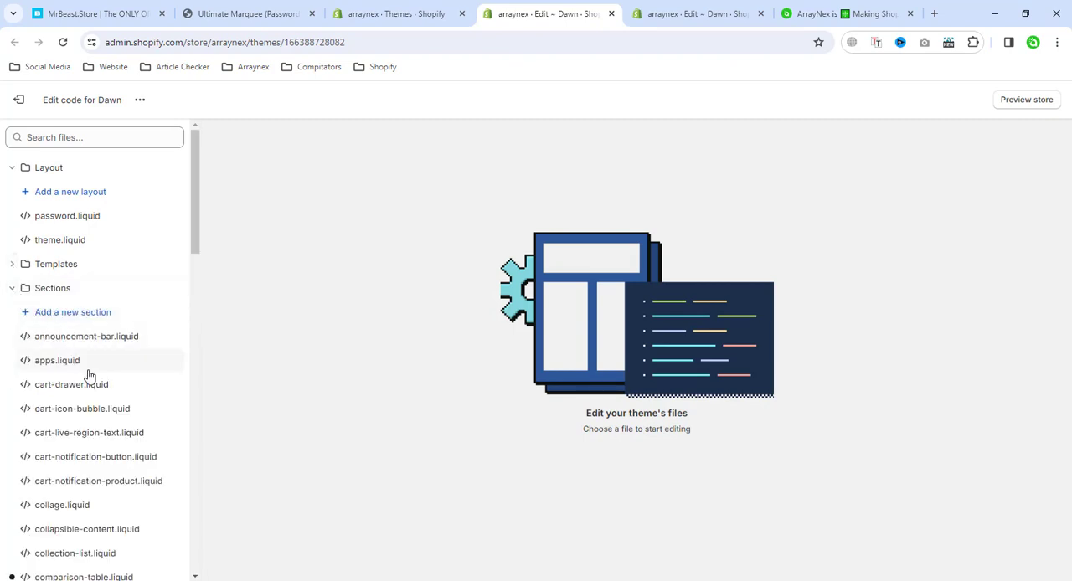
pyautogui.click(82, 316)
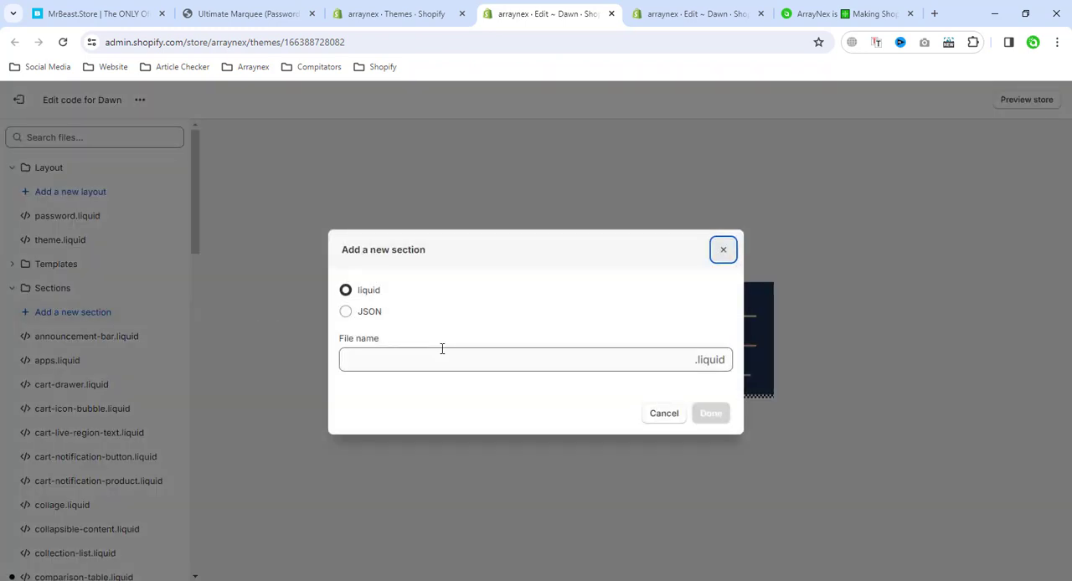
pyautogui.click(557, 360)
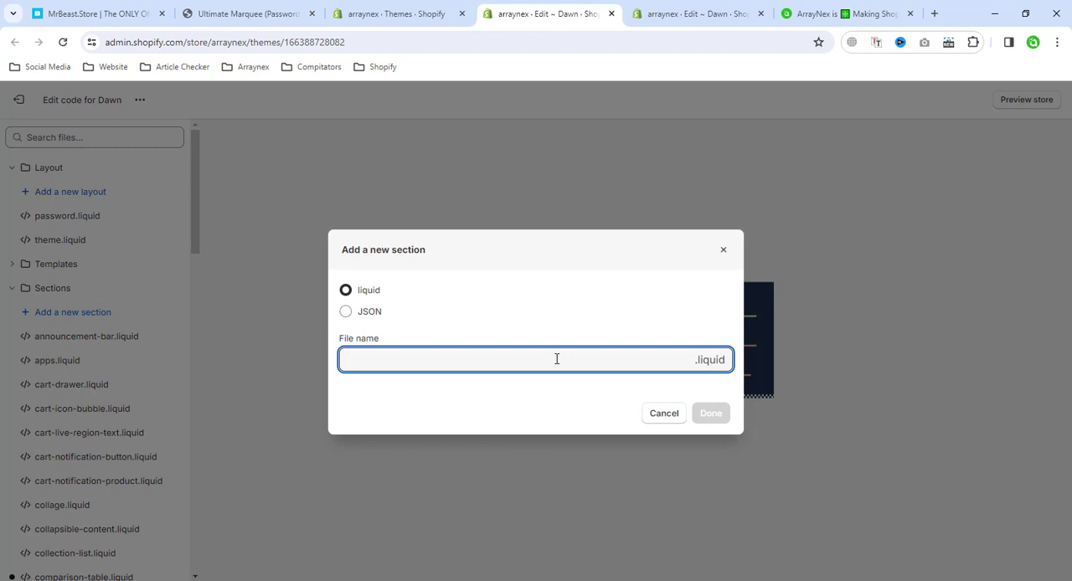
pyautogui.write('ultimate-marquee')
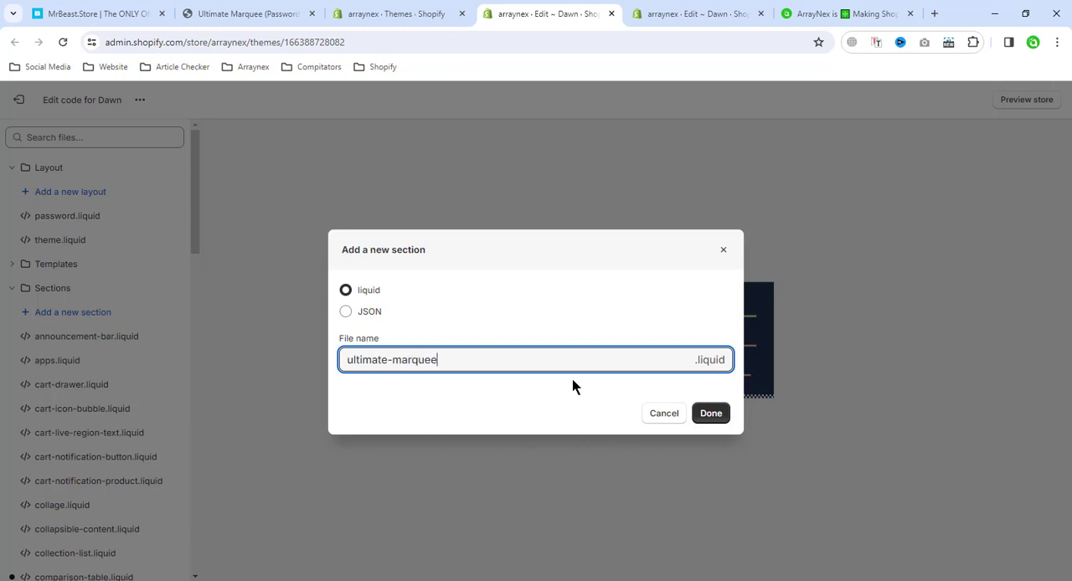
pyautogui.click(705, 418)
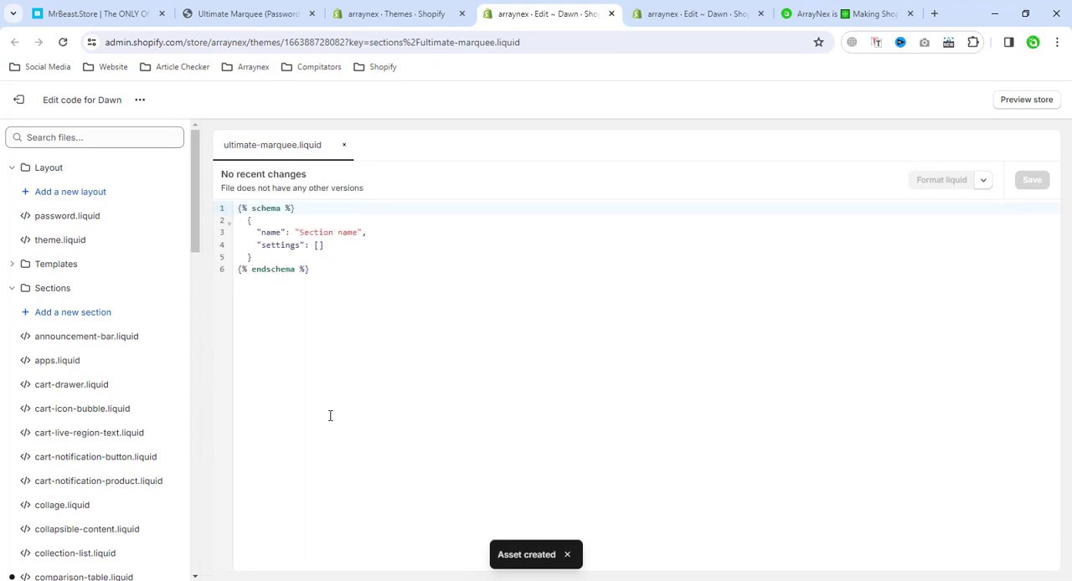
# Switch to File Explorer, open Ultimate Marquee-Code.txt in Notepad and copy its entire code
pyautogui.click(82, 580)
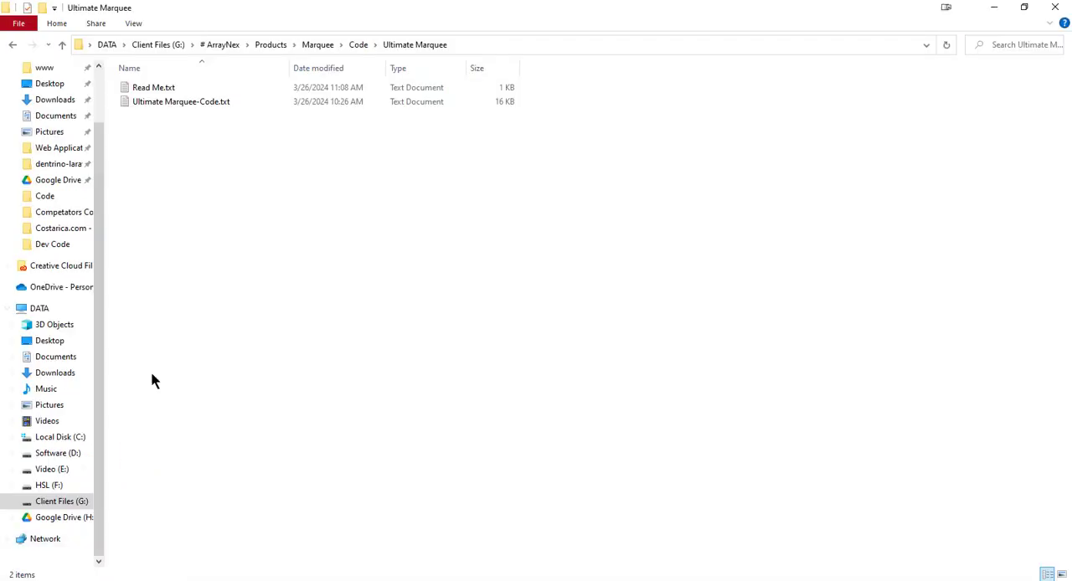
pyautogui.doubleClick(162, 104)
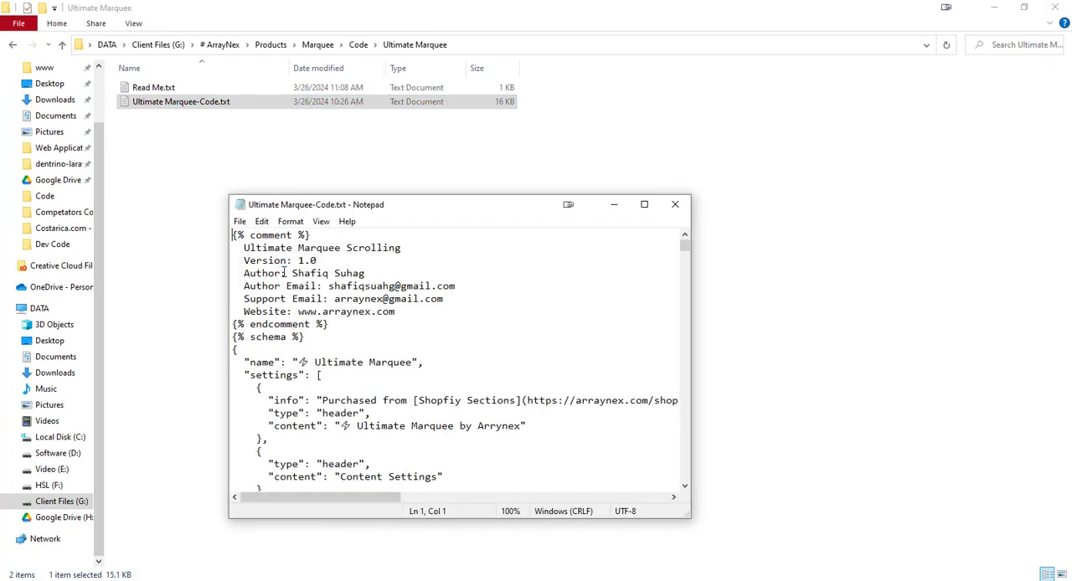
pyautogui.hotkey('ctrl', 'a')
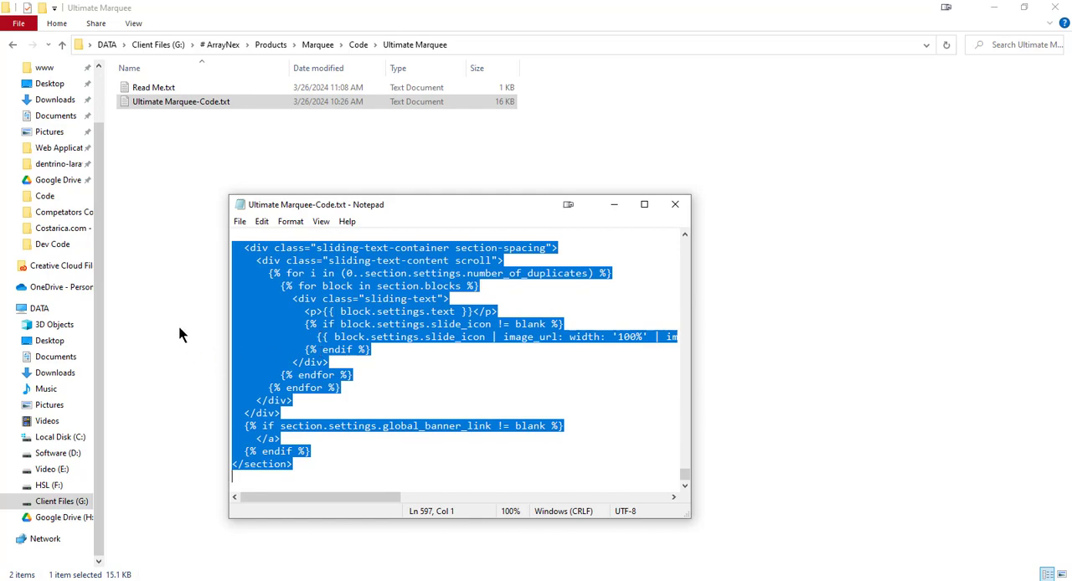
pyautogui.rightClick(359, 275)
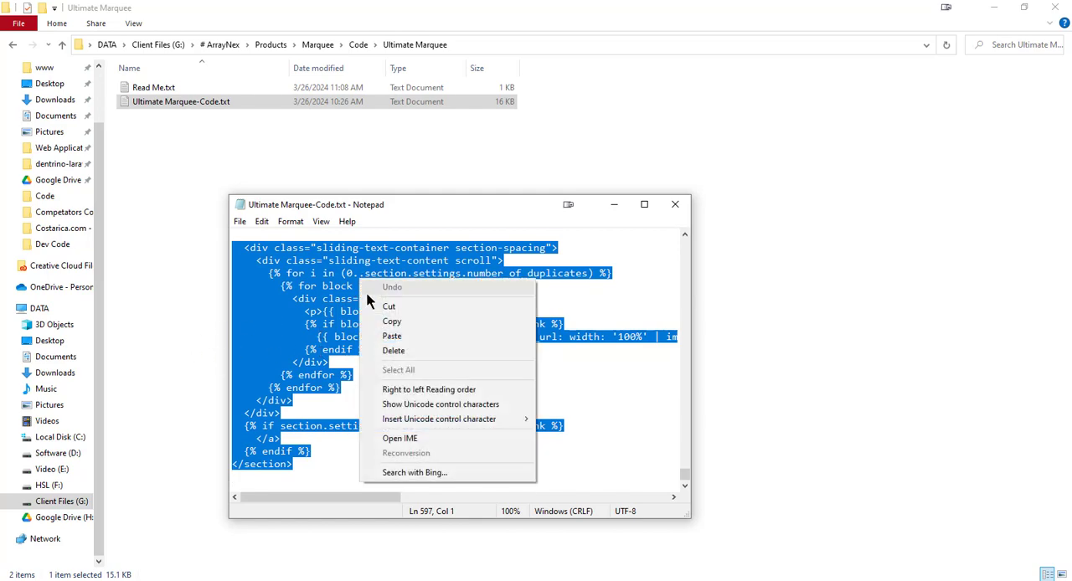
pyautogui.click(409, 322)
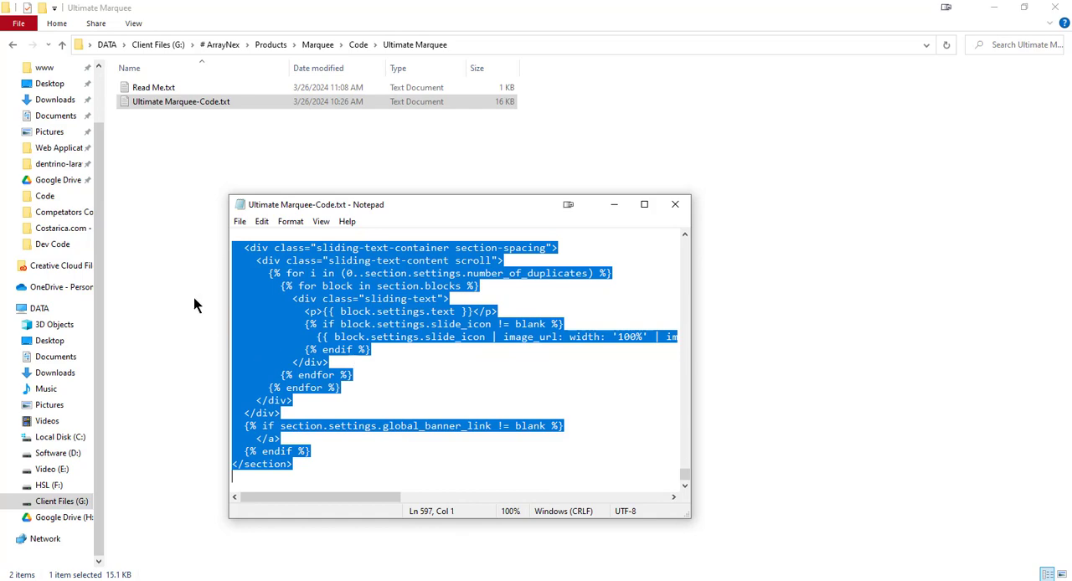
pyautogui.rightClick(325, 282)
pyautogui.click(359, 319)
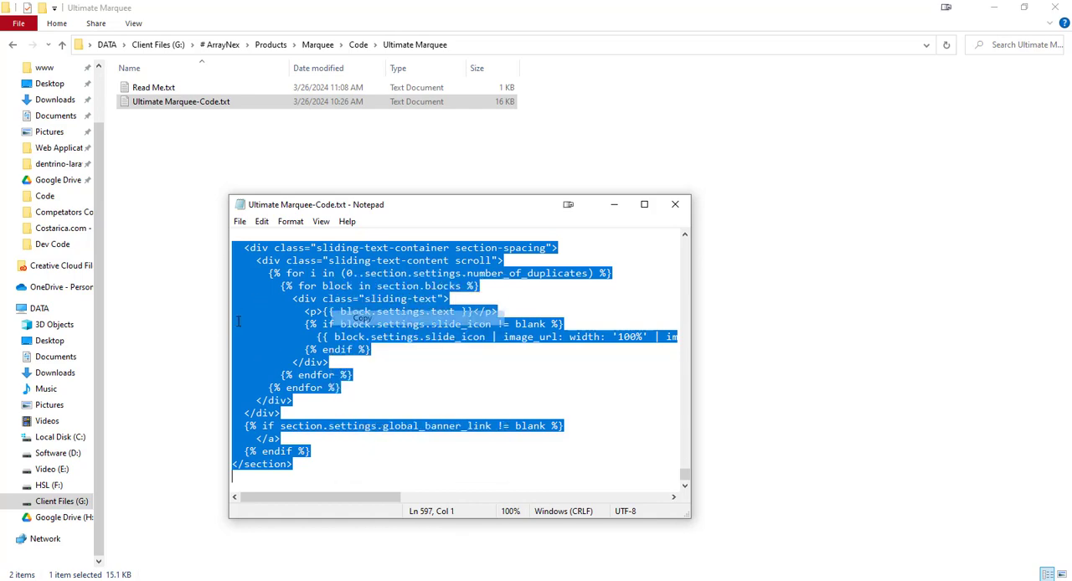
pyautogui.click(185, 324)
pyautogui.moveTo(186, 580)
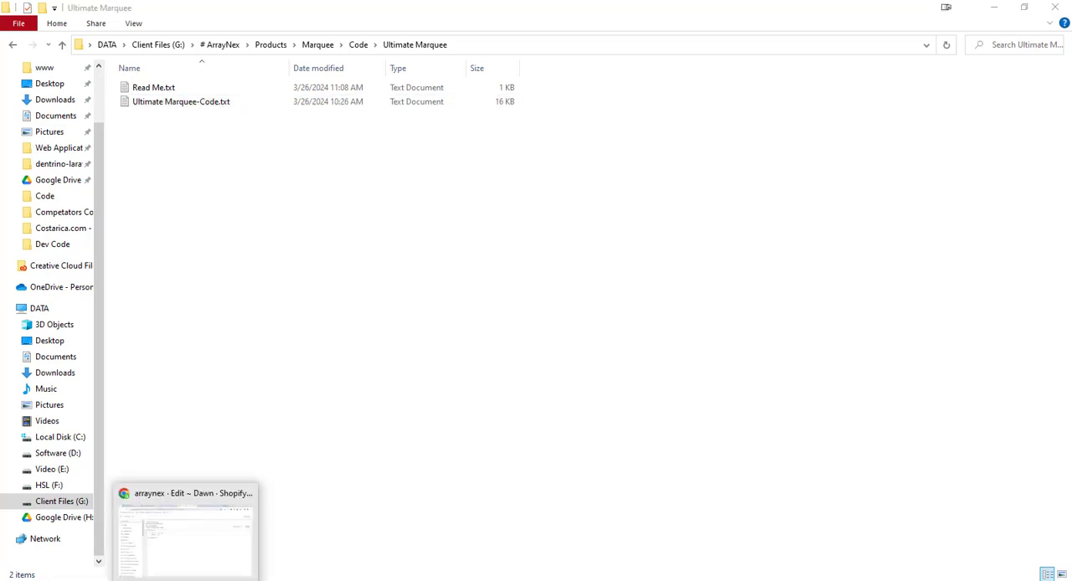
# Switch to Chrome, replace all placeholder code in ultimate-marquee.liquid with the copied marquee code and save the file
pyautogui.click(231, 508)
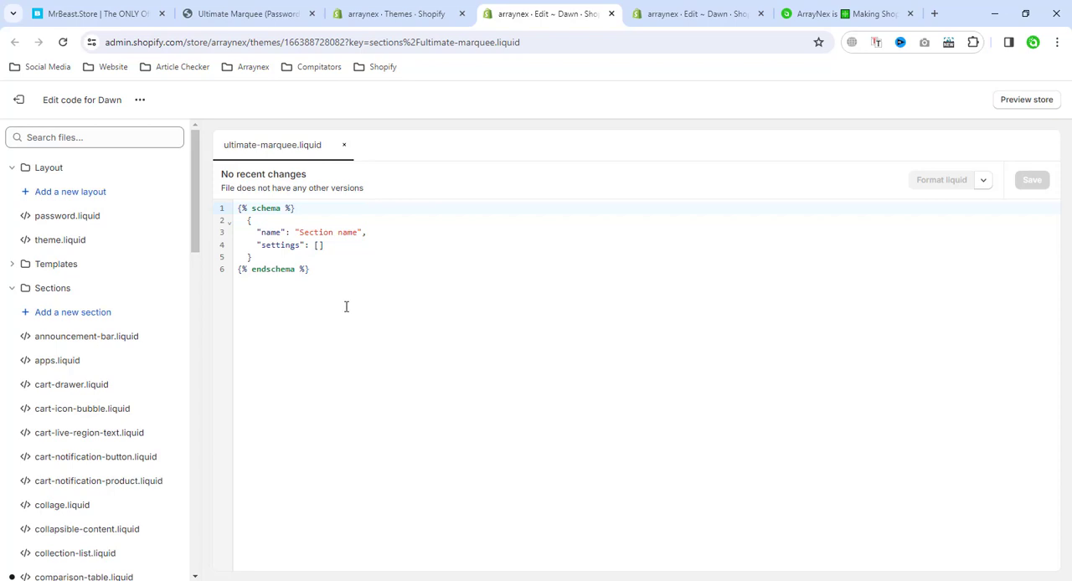
pyautogui.moveTo(346, 306); pyautogui.dragTo(238, 208)
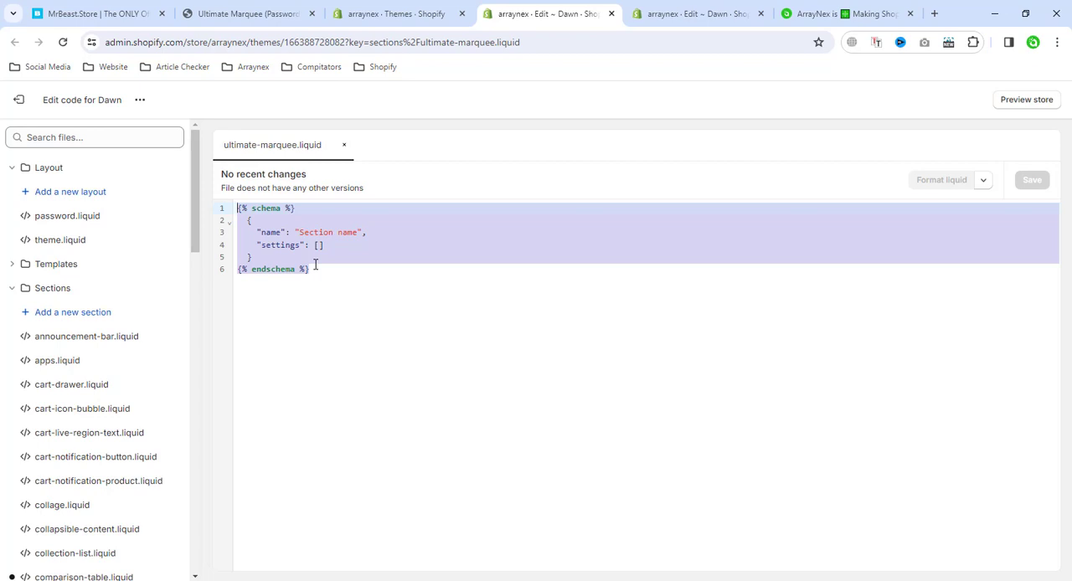
pyautogui.press('BackSpace')
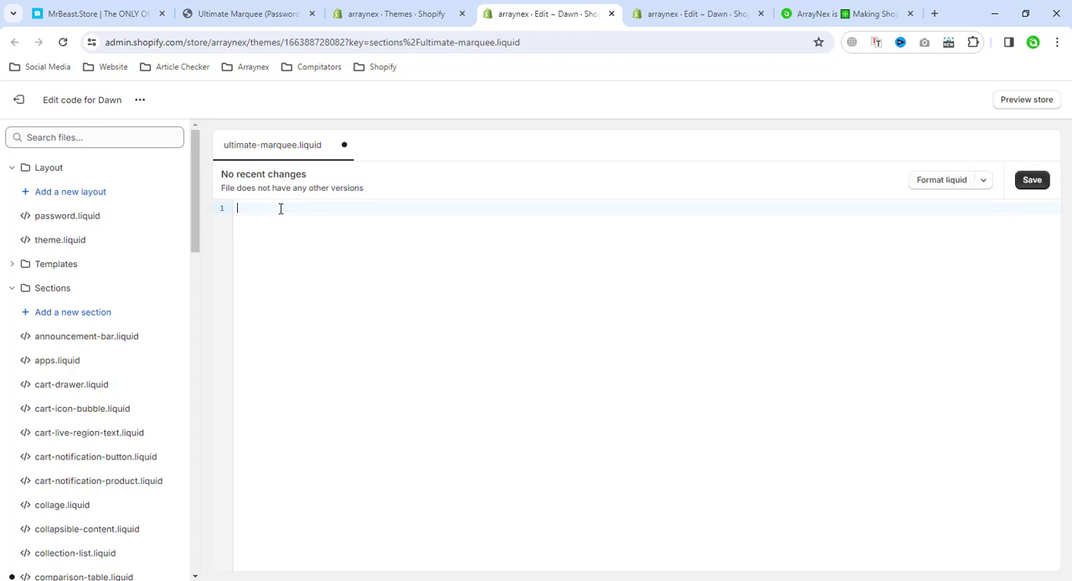
pyautogui.rightClick(280, 208)
pyautogui.click(338, 343)
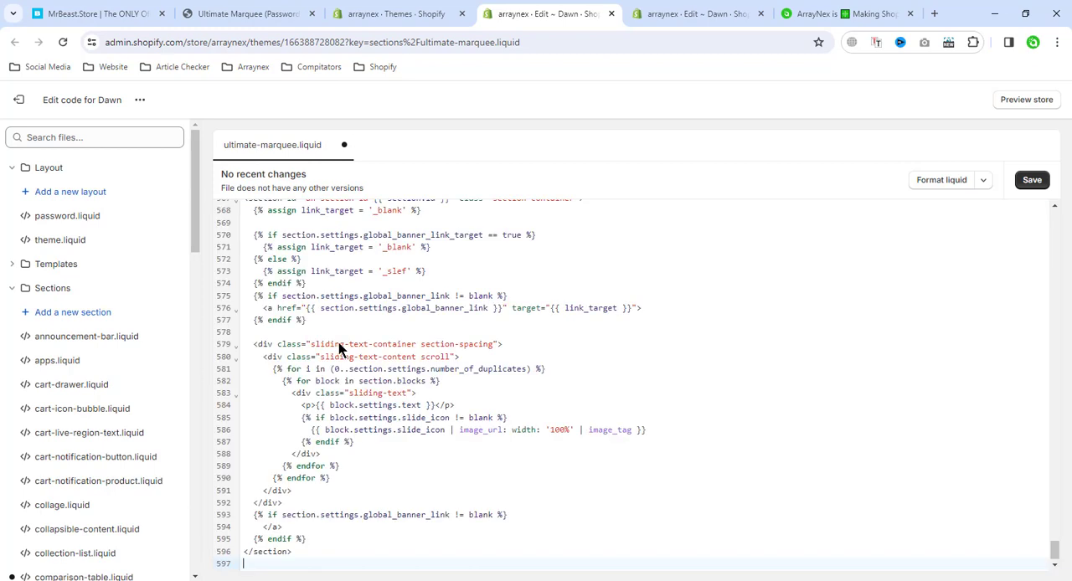
pyautogui.click(1035, 182)
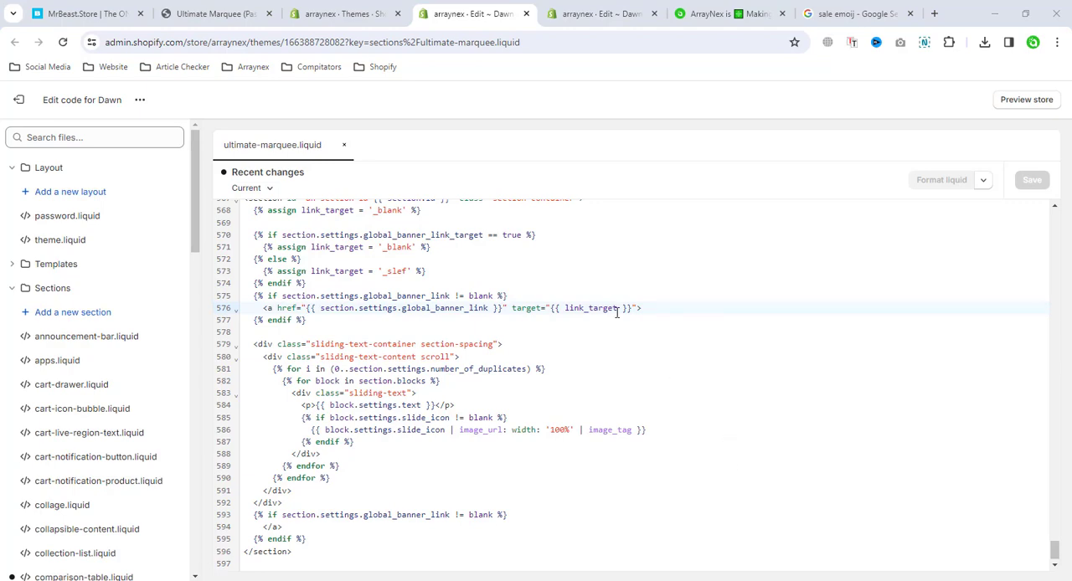
# Open the theme customizer of the current Dawn theme in a new browser tab from the Themes page
pyautogui.click(343, 13)
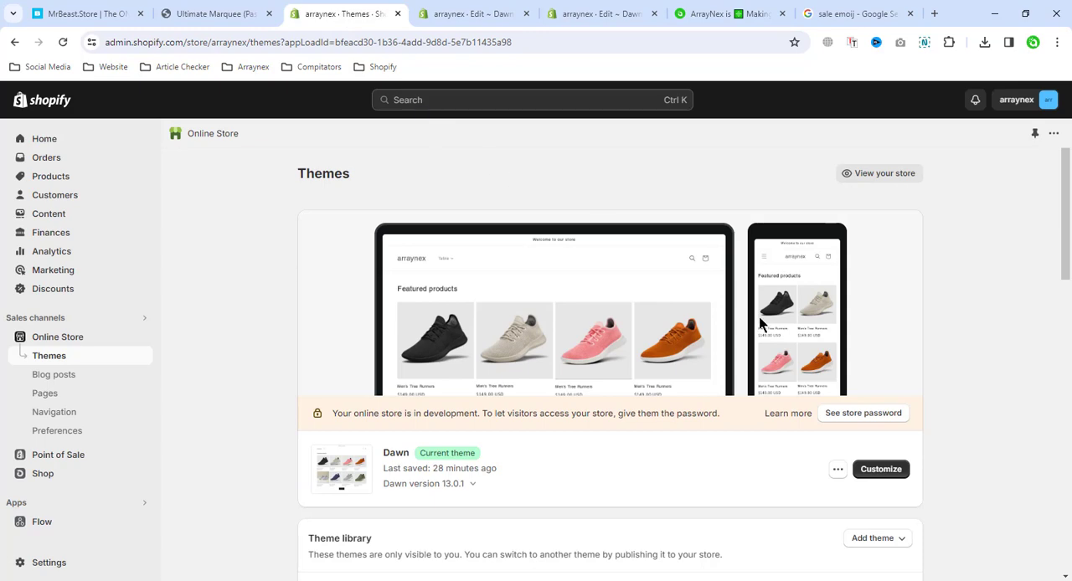
pyautogui.rightClick(877, 467)
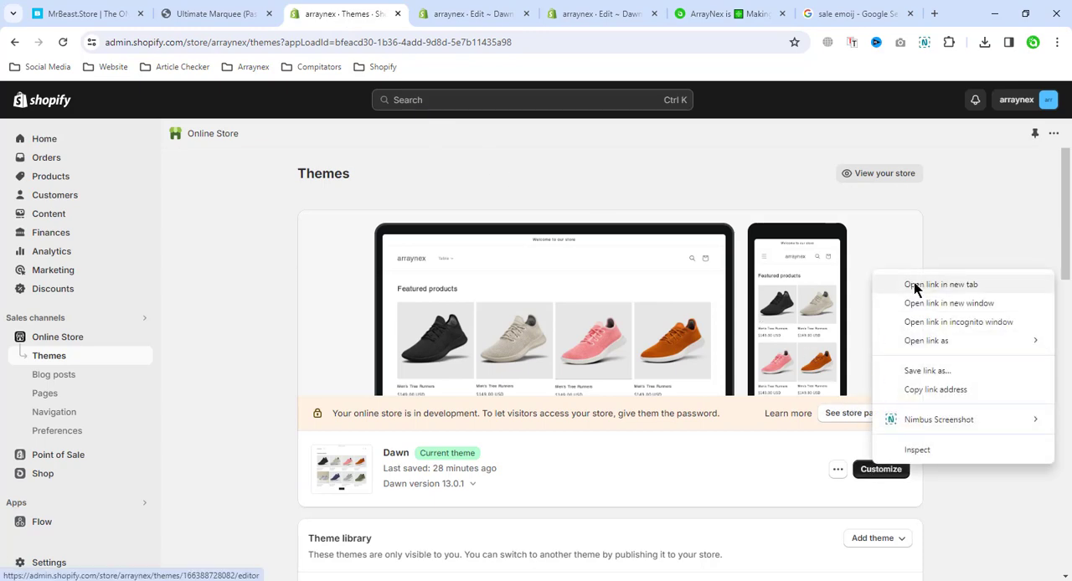
pyautogui.click(916, 287)
pyautogui.click(388, 10)
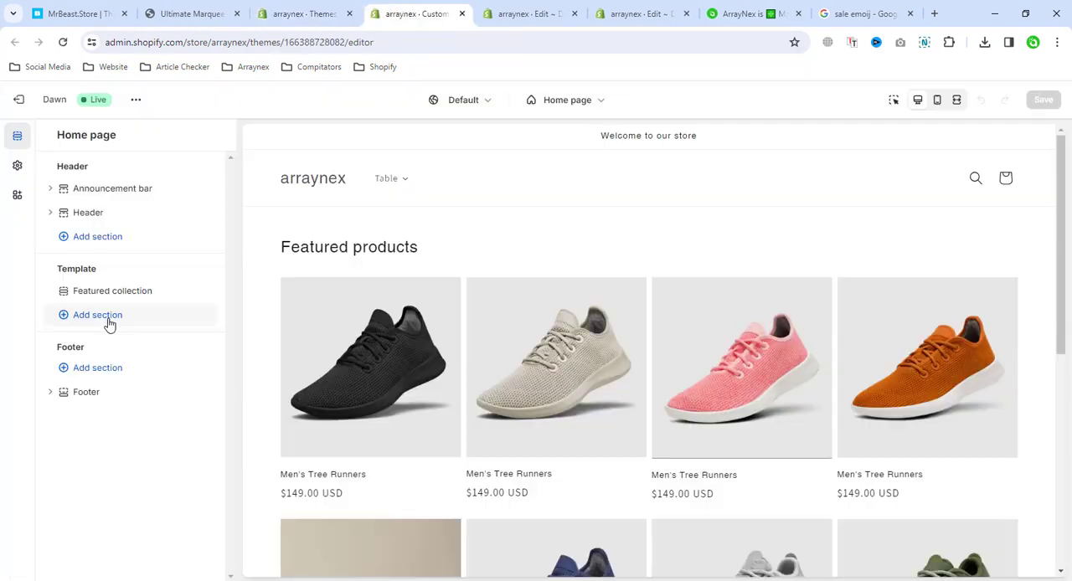
# Find the Ultimate Marquee Scrolling section with "mar", add it to the home page template and preview it in full-width view
pyautogui.click(109, 324)
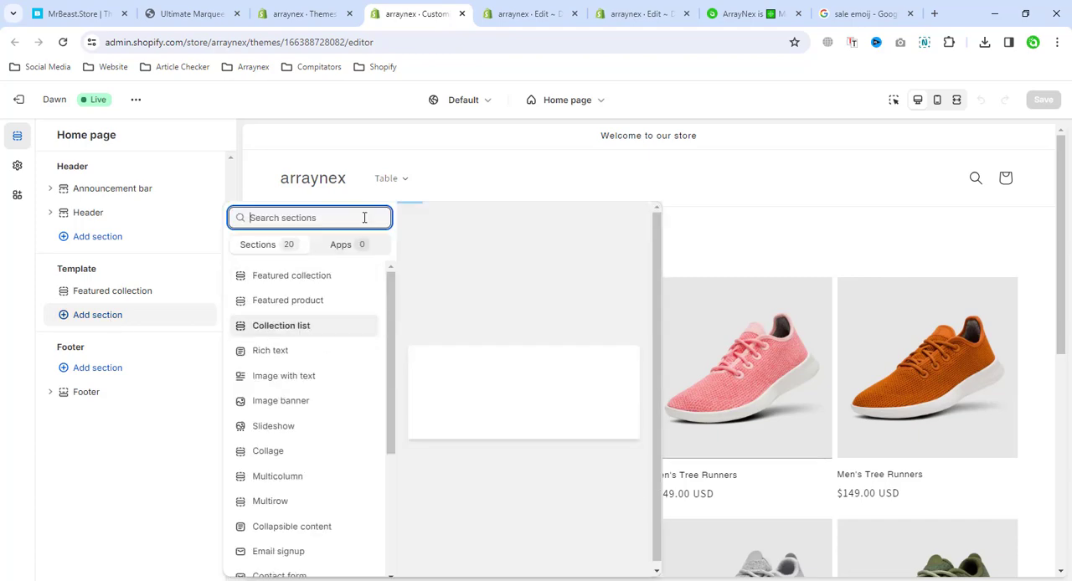
pyautogui.write('mar')
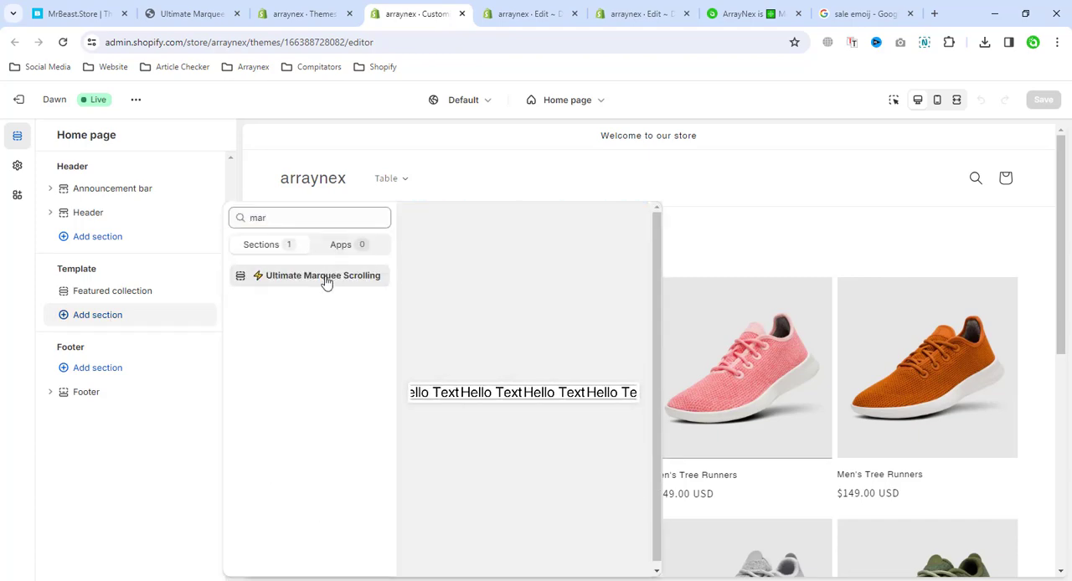
pyautogui.click(325, 276)
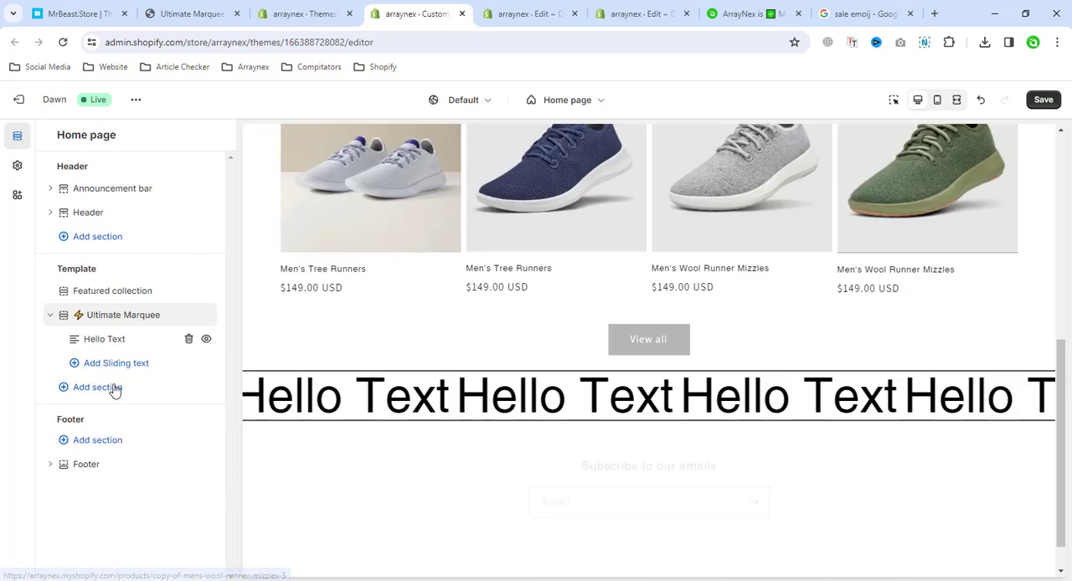
pyautogui.click(956, 99)
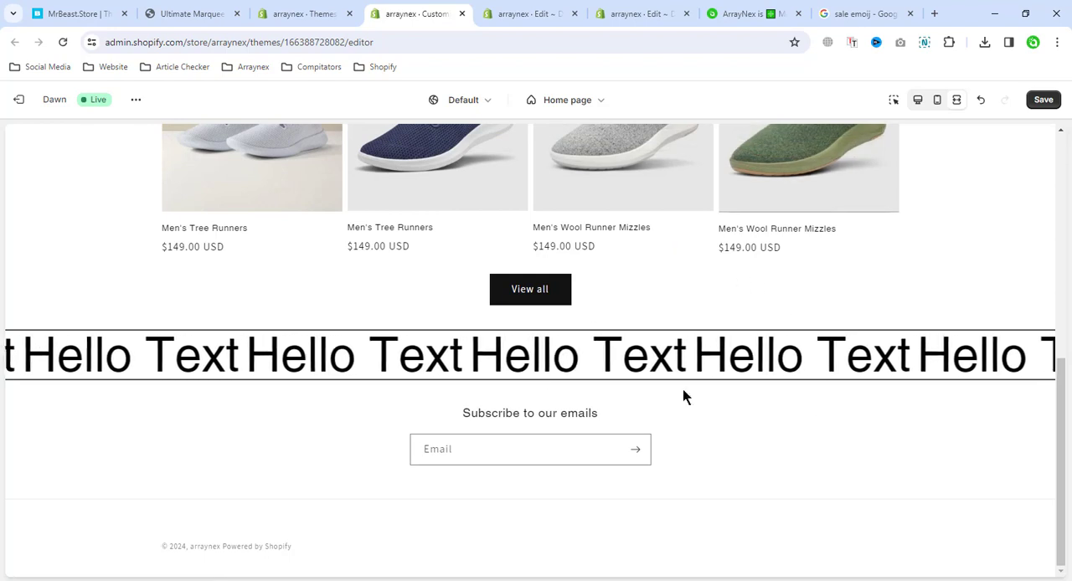
pyautogui.click(916, 100)
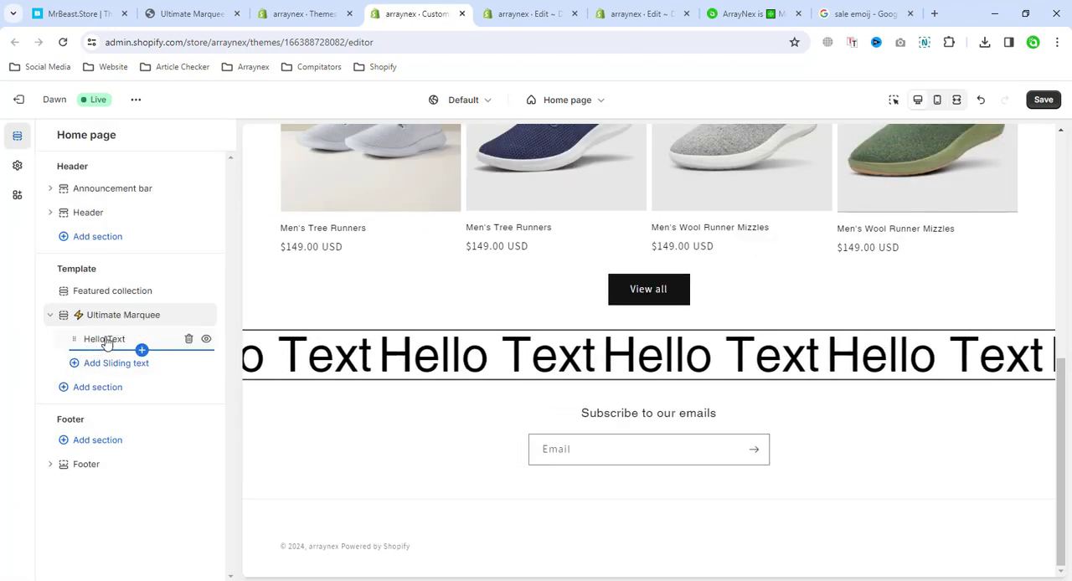
# Change the text of the marquee's Hello Text sliding block to "ON SALE"
pyautogui.click(134, 363)
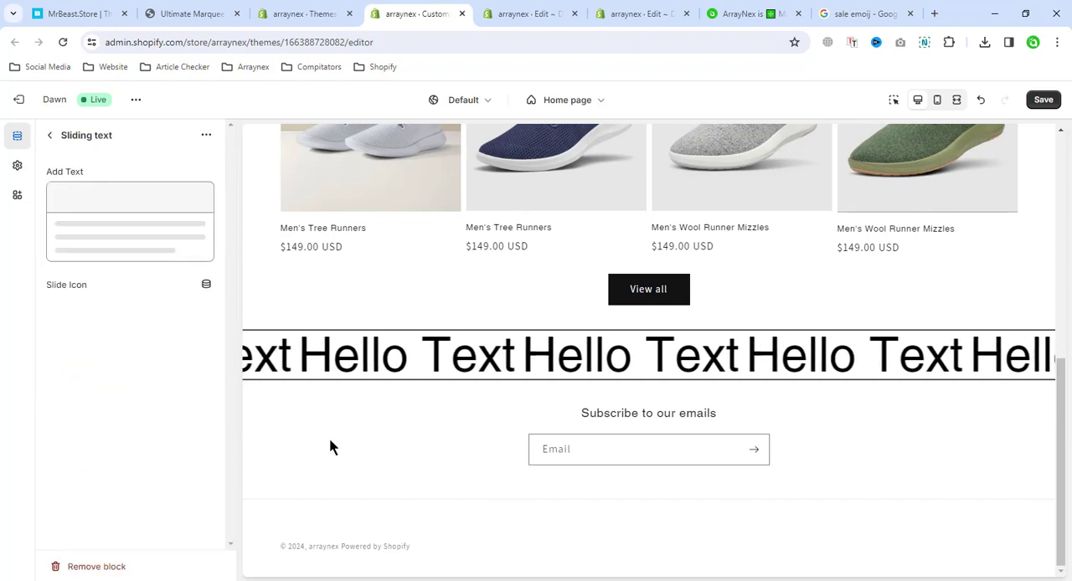
pyautogui.tripleClick(77, 237)
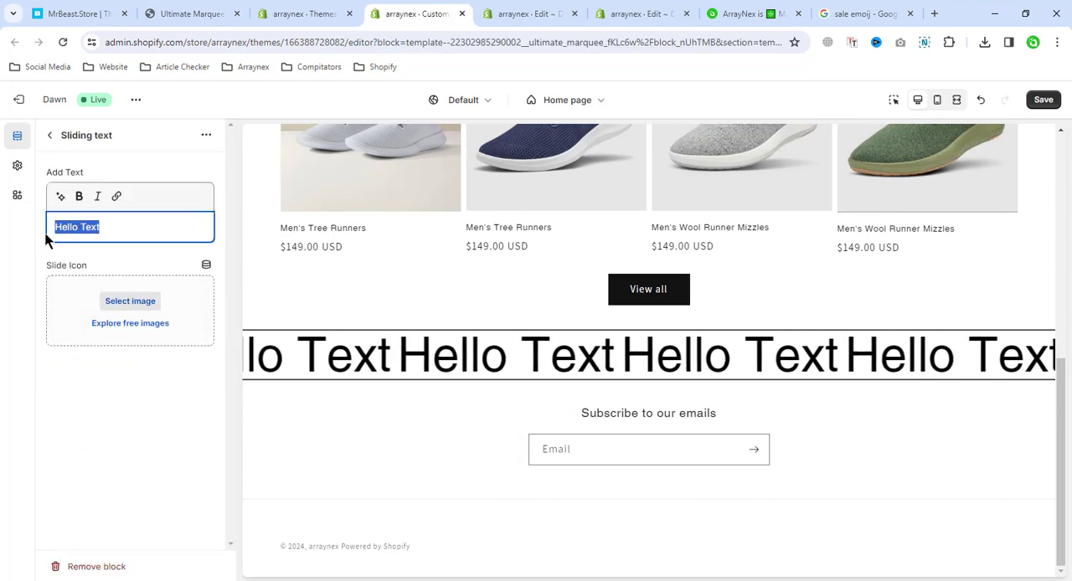
pyautogui.write('ON')
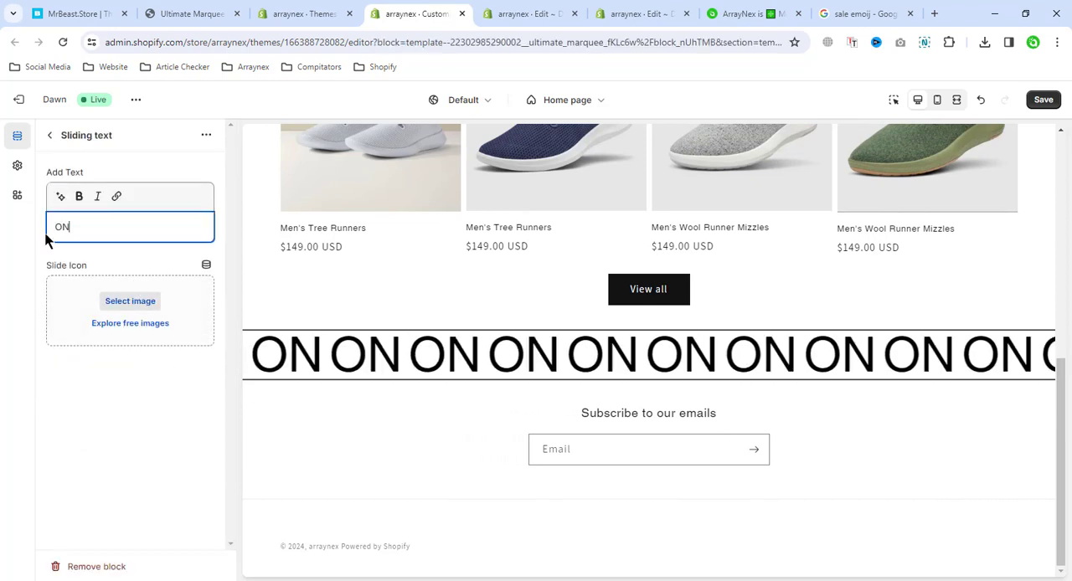
pyautogui.write(' SALE')
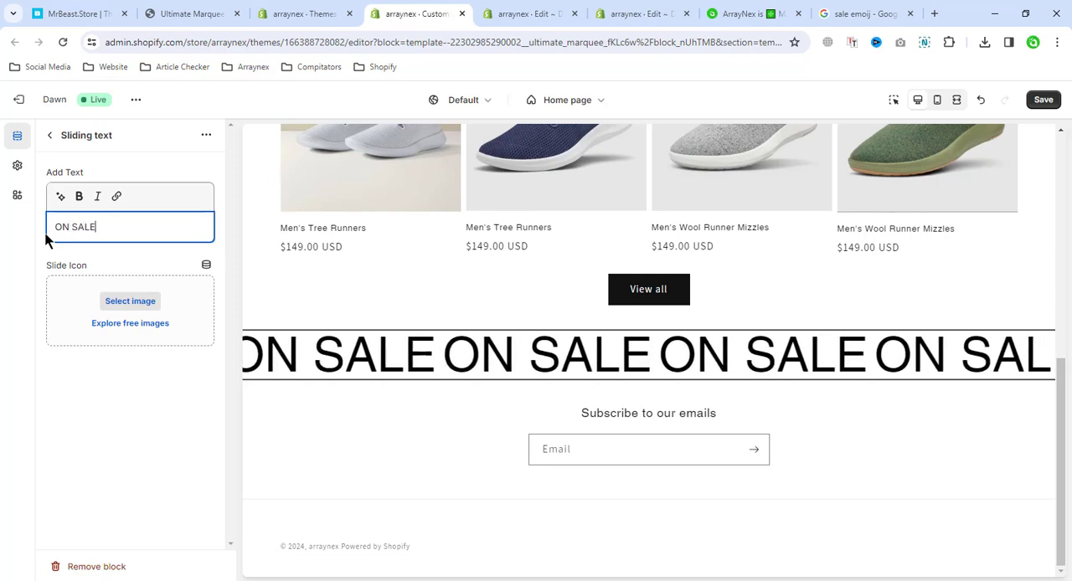
# Set the sneakers WEBP image from the store library as the ON SALE block's slide icon and return to the section list
pyautogui.click(129, 301)
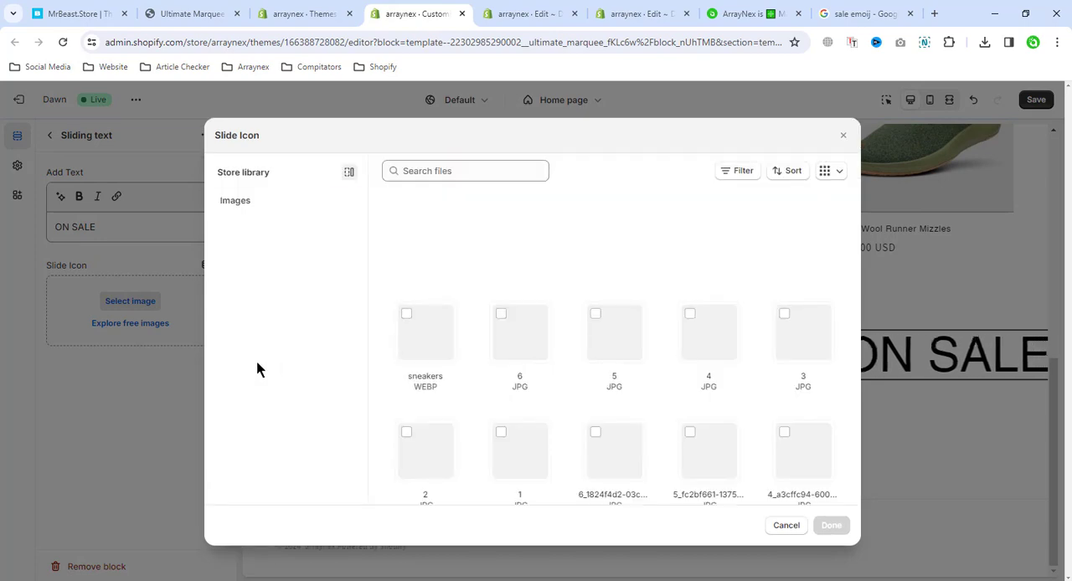
pyautogui.click(407, 306)
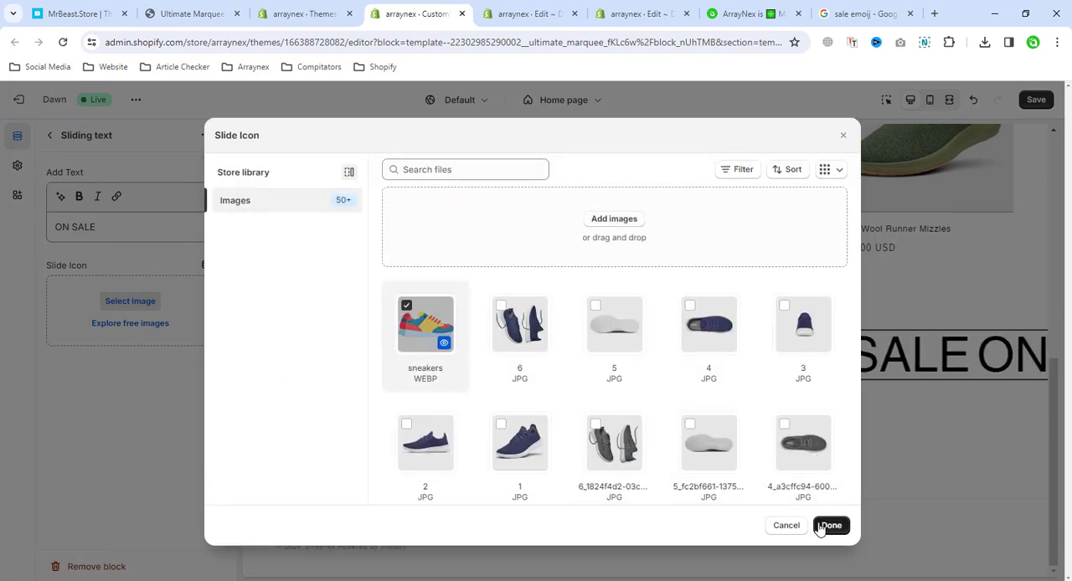
pyautogui.click(822, 525)
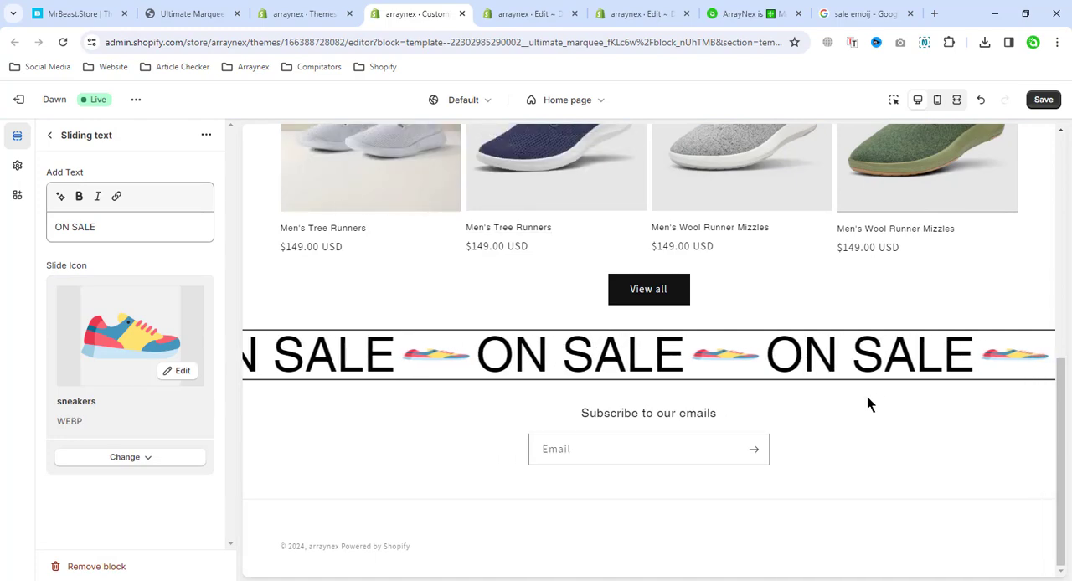
pyautogui.click(50, 135)
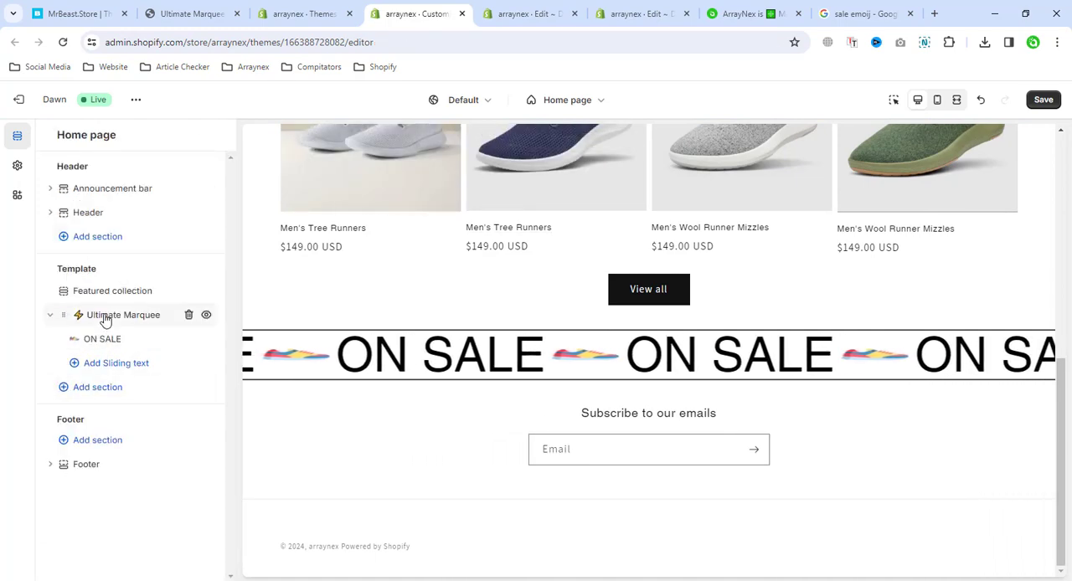
# In the Ultimate Marquee section's image settings, set the slide icon height to 70 and the slide icon gap to 40
pyautogui.click(105, 319)
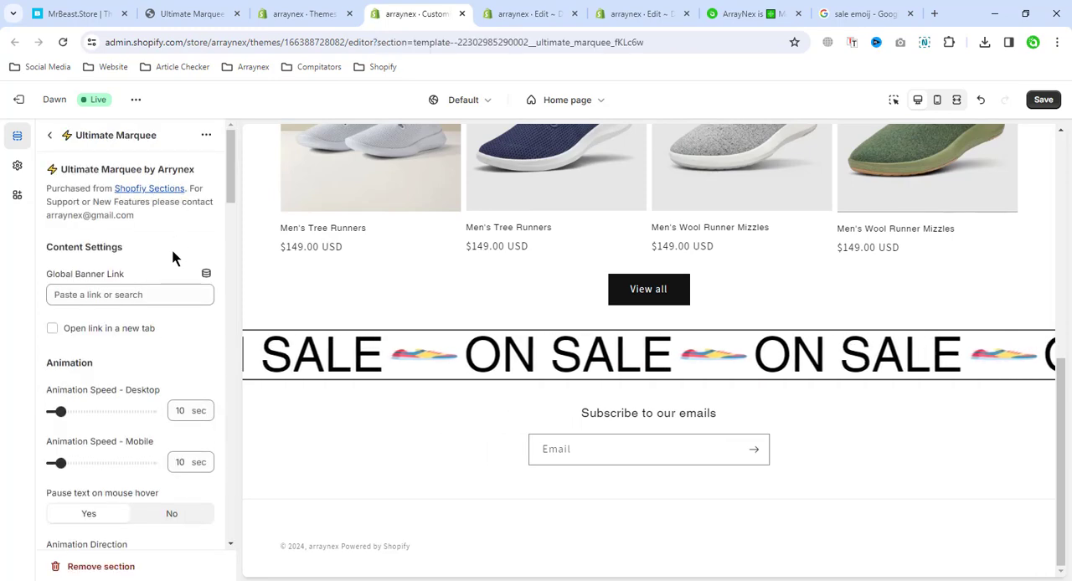
pyautogui.scroll(-3, 155, 316)
pyautogui.scroll(-10, 143, 371)
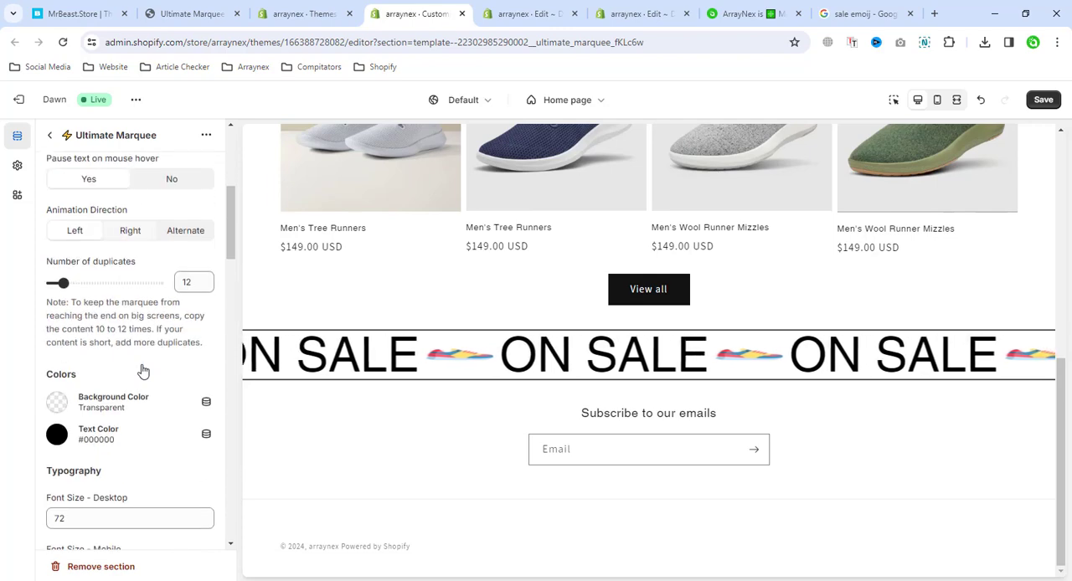
pyautogui.scroll(3, 142, 371)
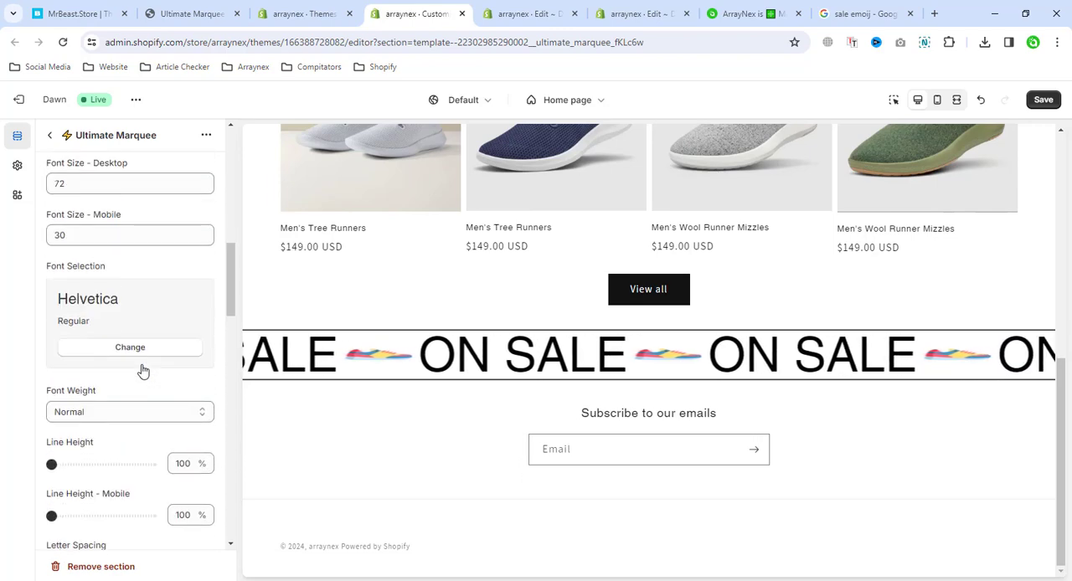
pyautogui.scroll(-3, 142, 370)
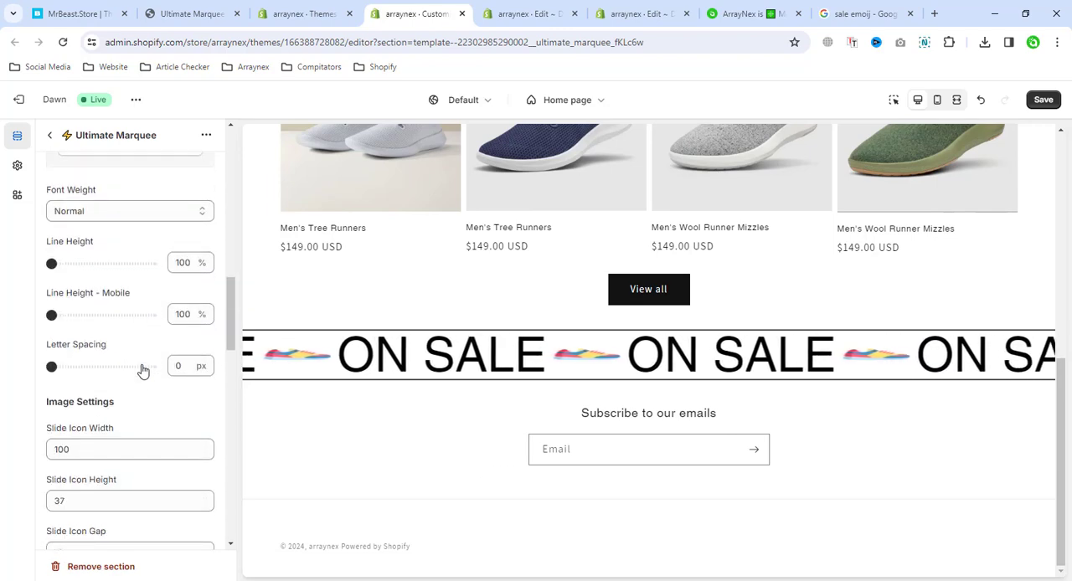
pyautogui.scroll(-3, 142, 371)
pyautogui.moveTo(76, 248); pyautogui.dragTo(39, 247)
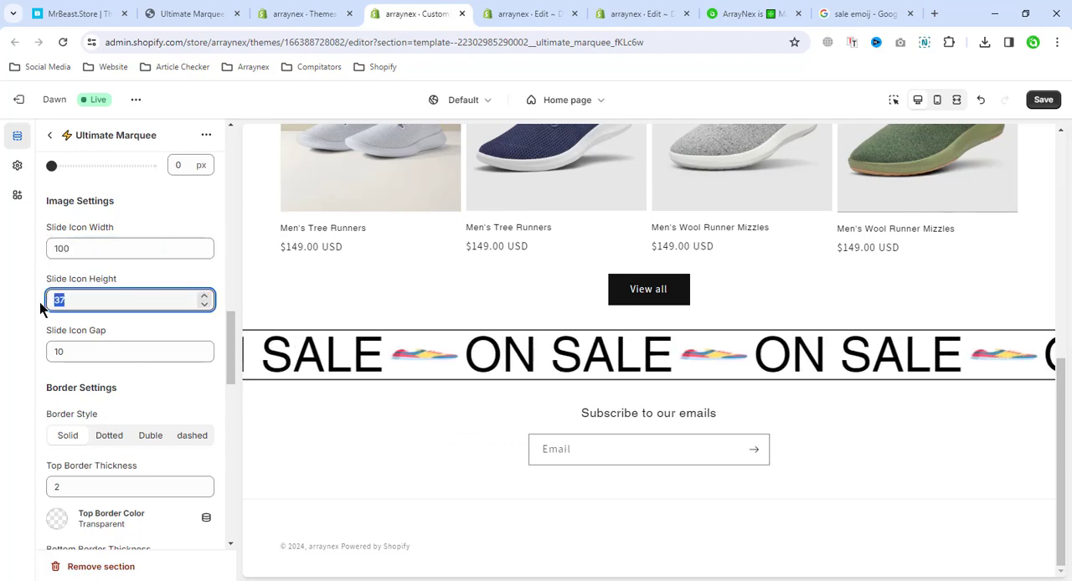
pyautogui.write('50')
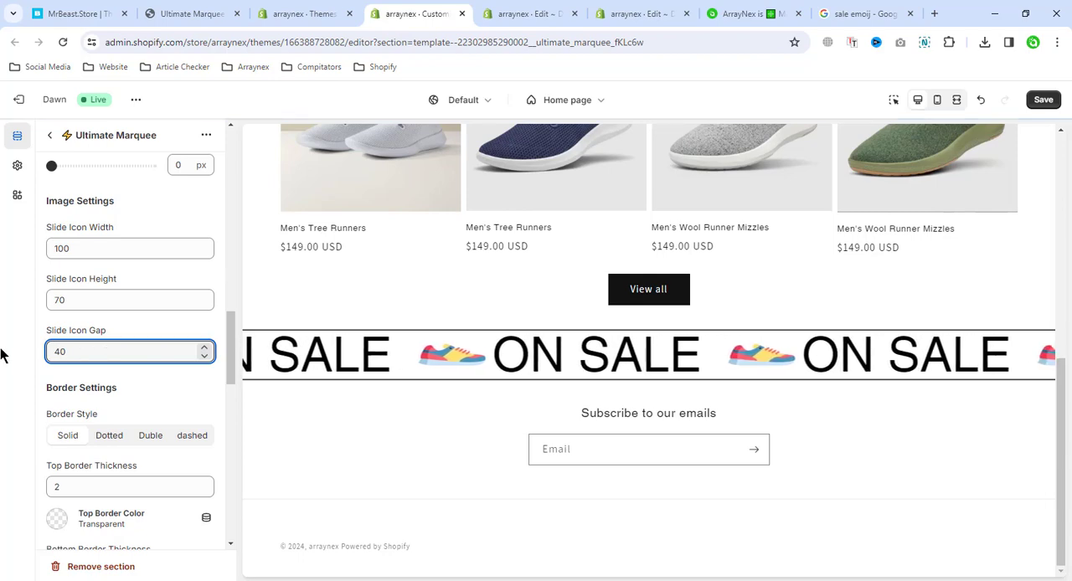
pyautogui.doubleClick(67, 352)
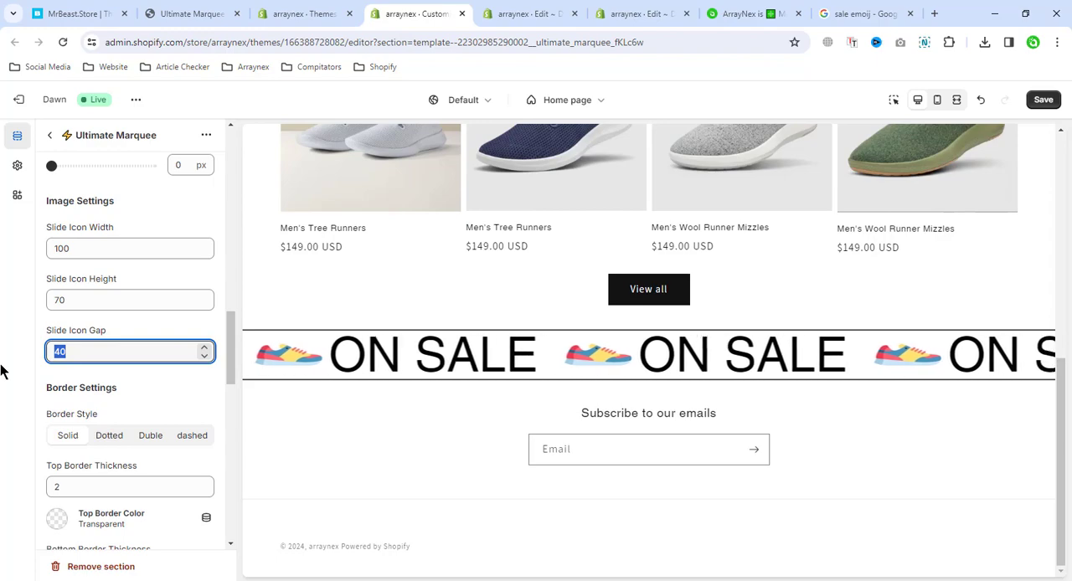
# Set the marquee's global banner link to the Comparison Table 2 page and make the link open in a new tab
pyautogui.scroll(10, 64, 313)
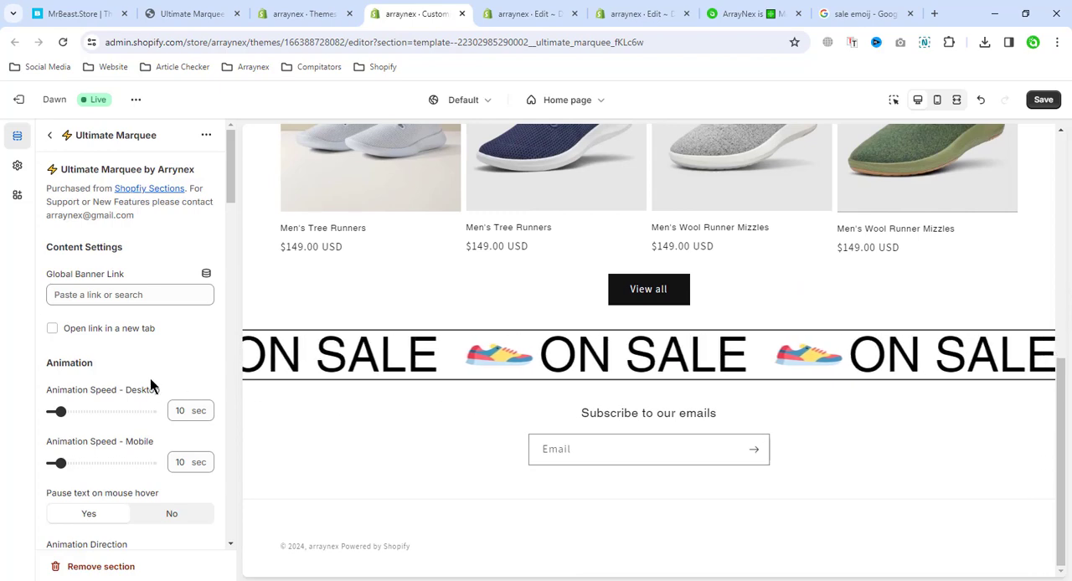
pyautogui.scroll(-1, 153, 382)
pyautogui.scroll(1, 126, 360)
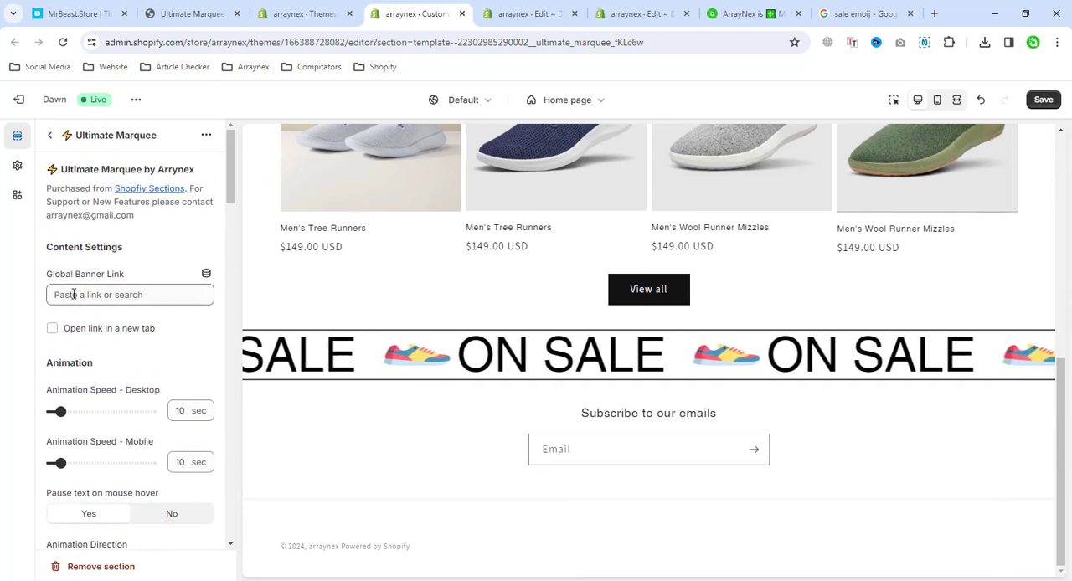
pyautogui.click(129, 293)
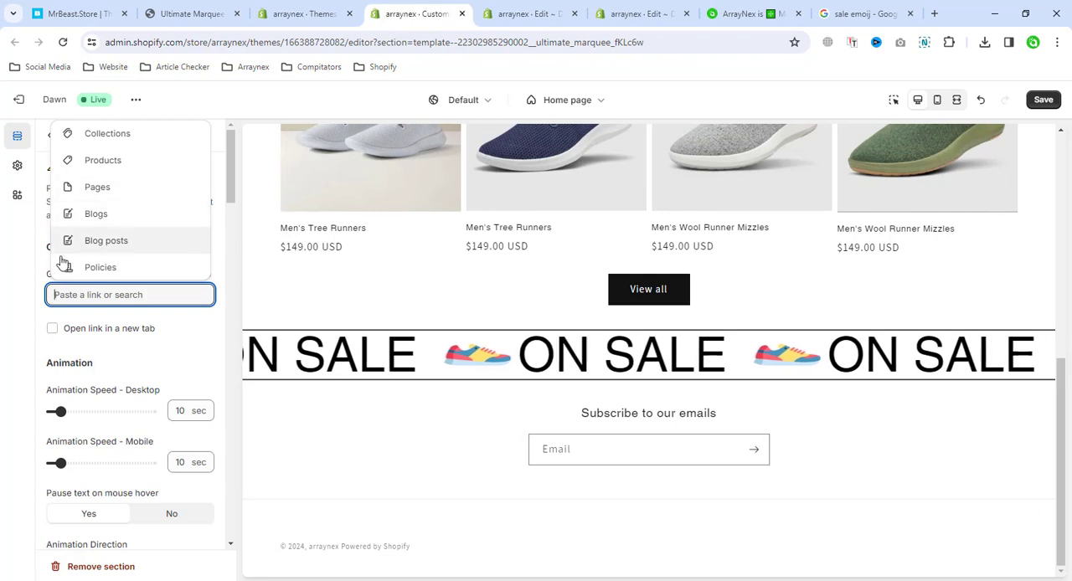
pyautogui.click(118, 187)
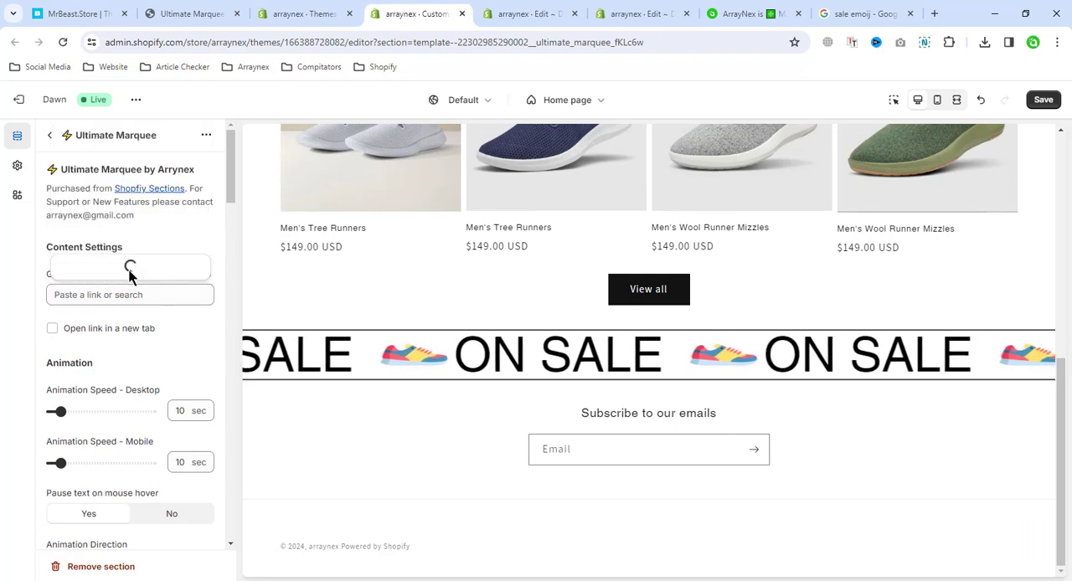
pyautogui.click(119, 355)
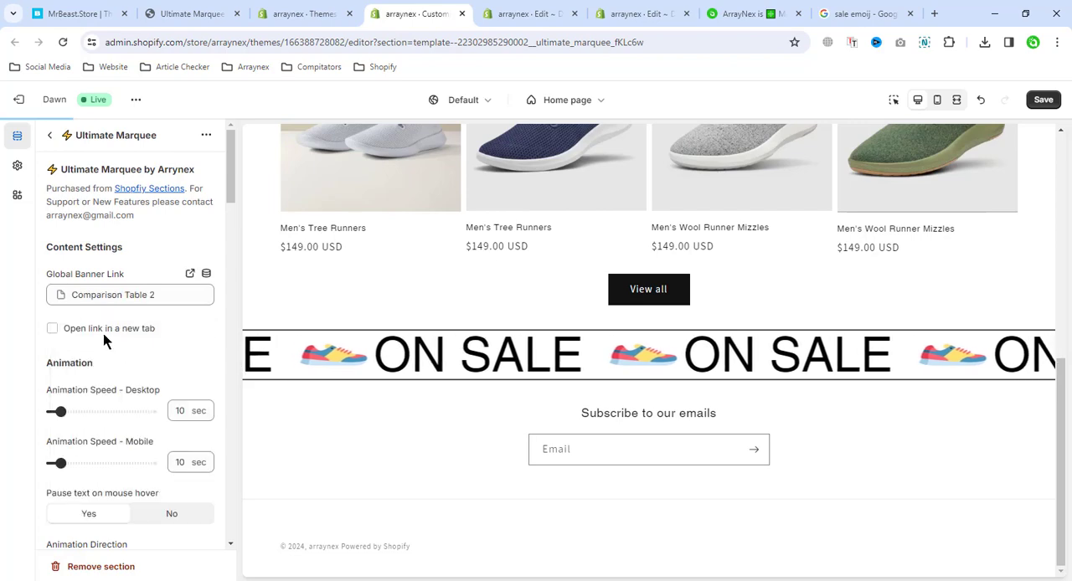
pyautogui.click(52, 329)
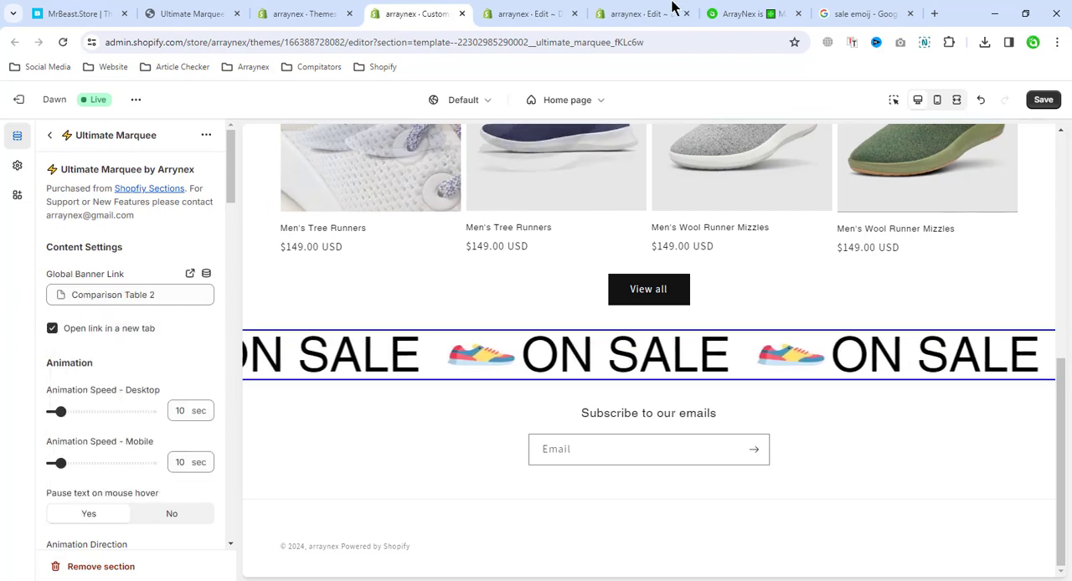
pyautogui.scroll(-1, 126, 361)
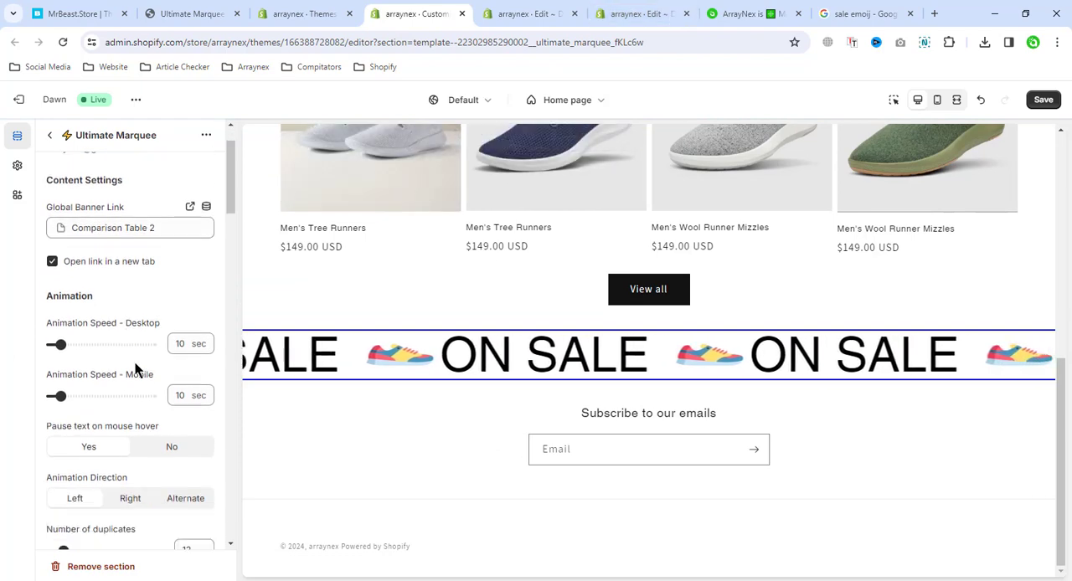
# Try a desktop animation speed of 4 seconds, and switch pausing on mouse hover to No and back to Yes
pyautogui.doubleClick(172, 344)
pyautogui.write('4')
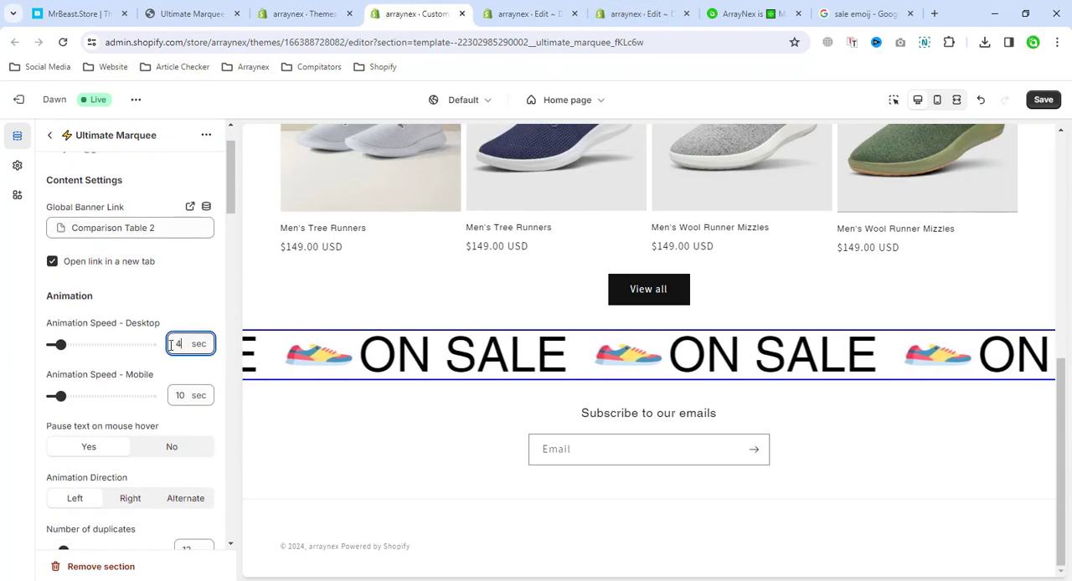
pyautogui.click(2, 316)
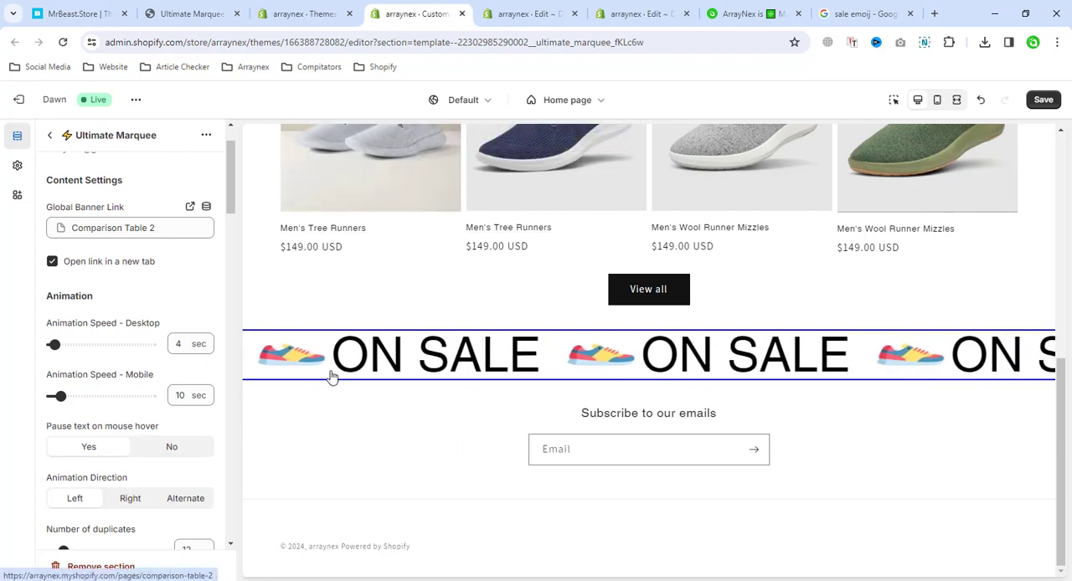
pyautogui.click(169, 445)
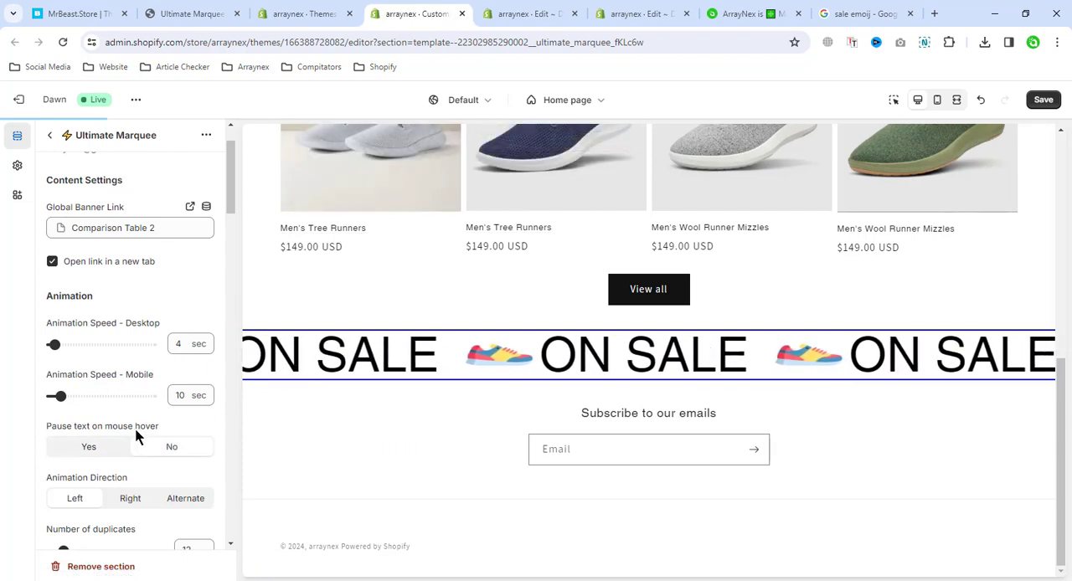
pyautogui.click(89, 445)
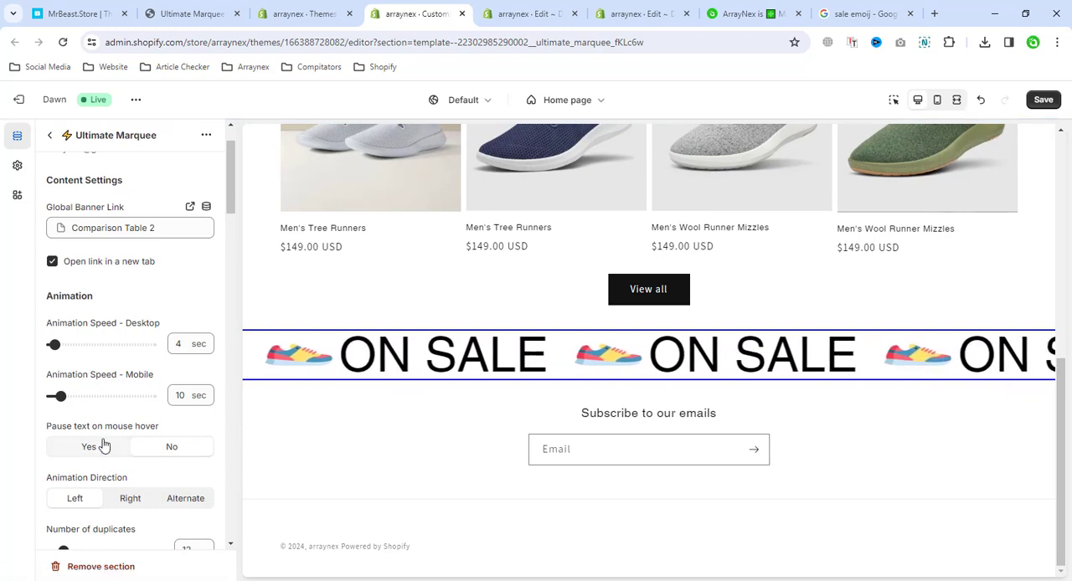
# Set the marquee's desktop animation speed to 10 seconds
pyautogui.scroll(-1, 123, 452)
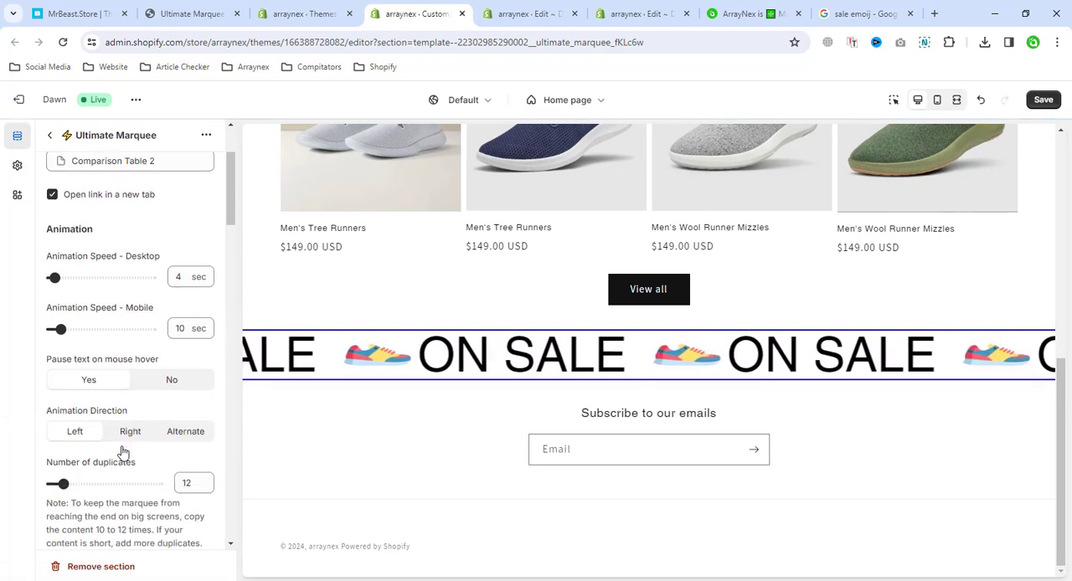
pyautogui.doubleClick(165, 277)
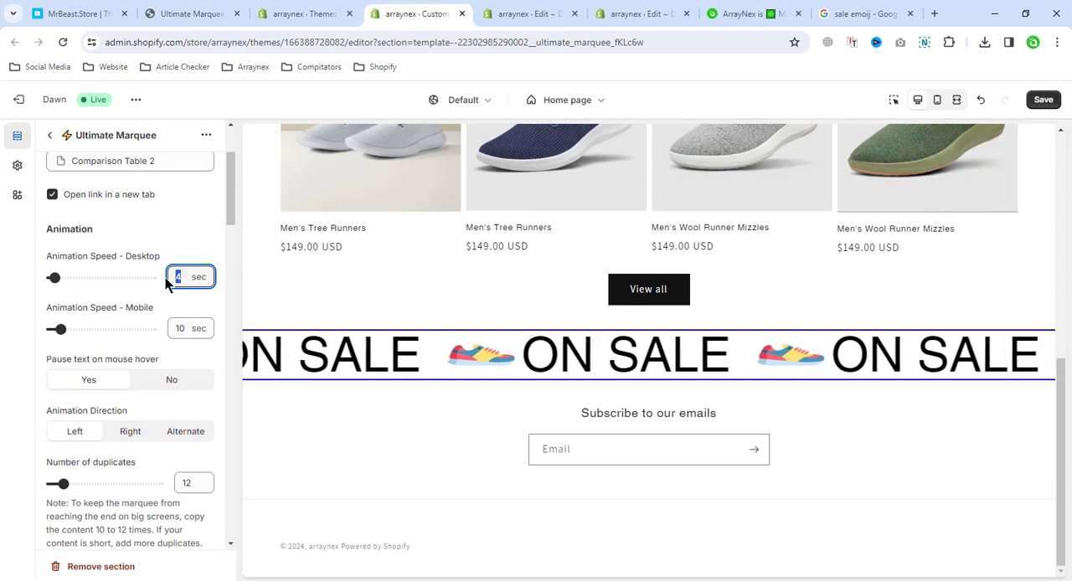
pyautogui.write('10')
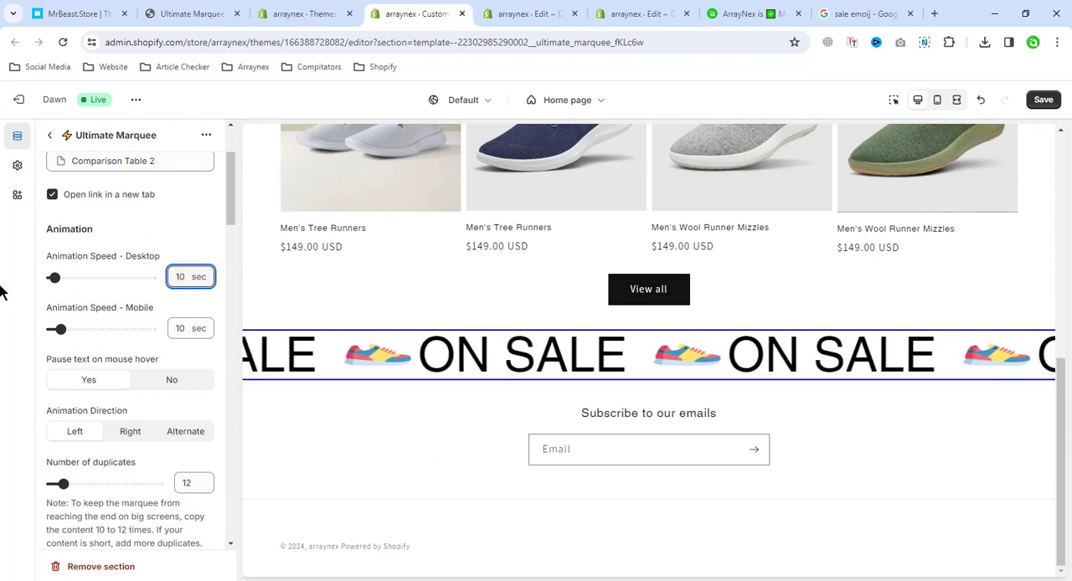
# Set the desktop animation speed to 7 seconds and, after trying Right, choose Alternate as the animation direction
pyautogui.scroll(-1, 142, 432)
pyautogui.scroll(-2, 142, 432)
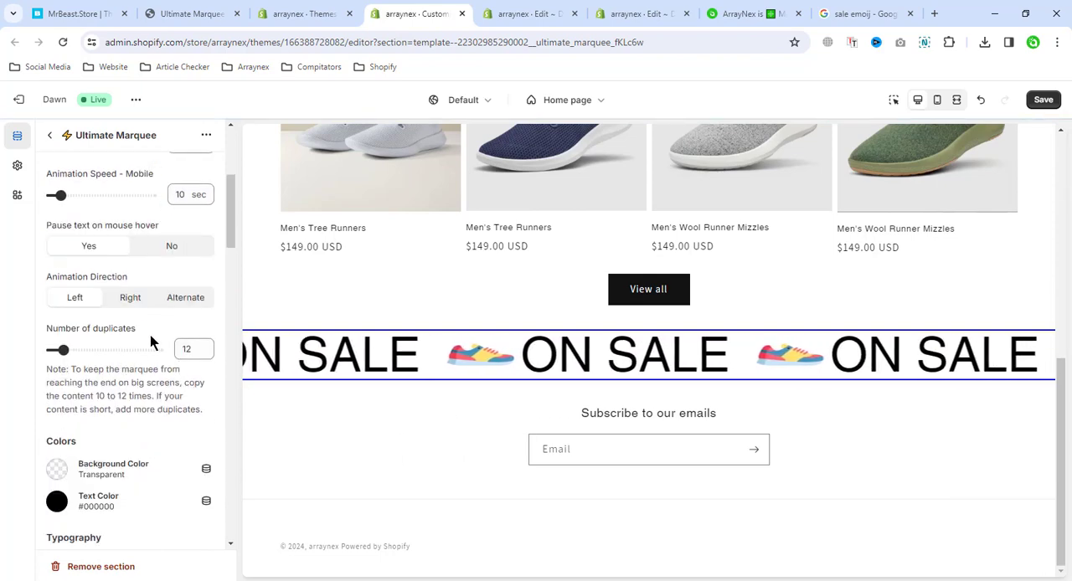
pyautogui.scroll(2, 174, 238)
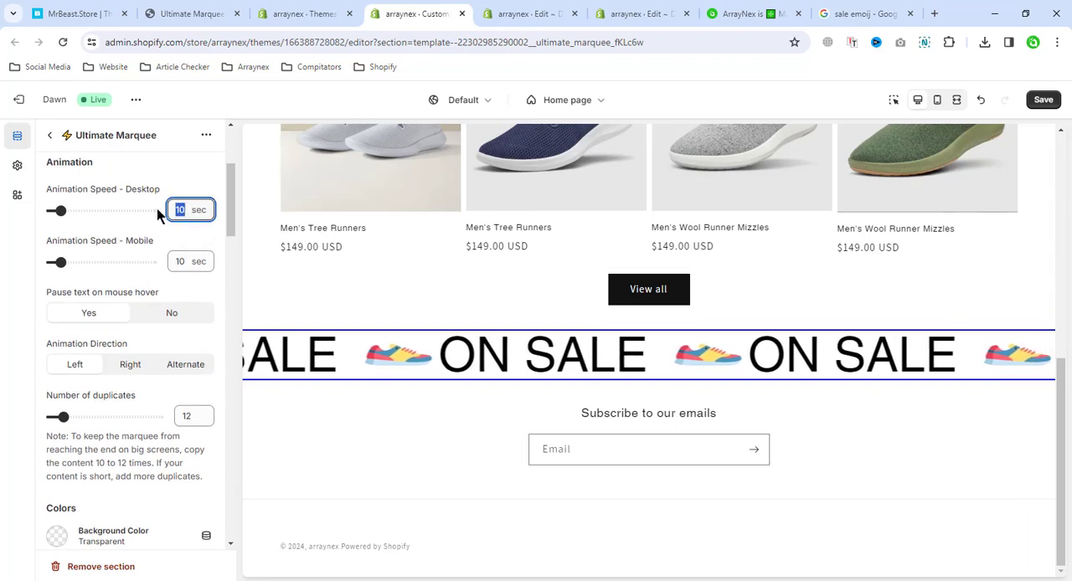
pyautogui.click(128, 365)
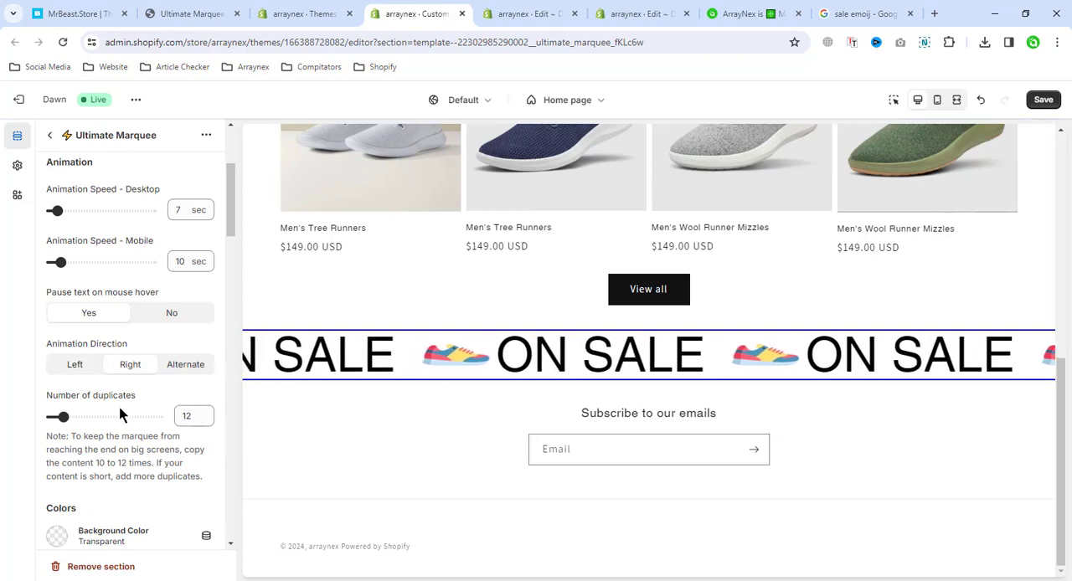
pyautogui.click(200, 370)
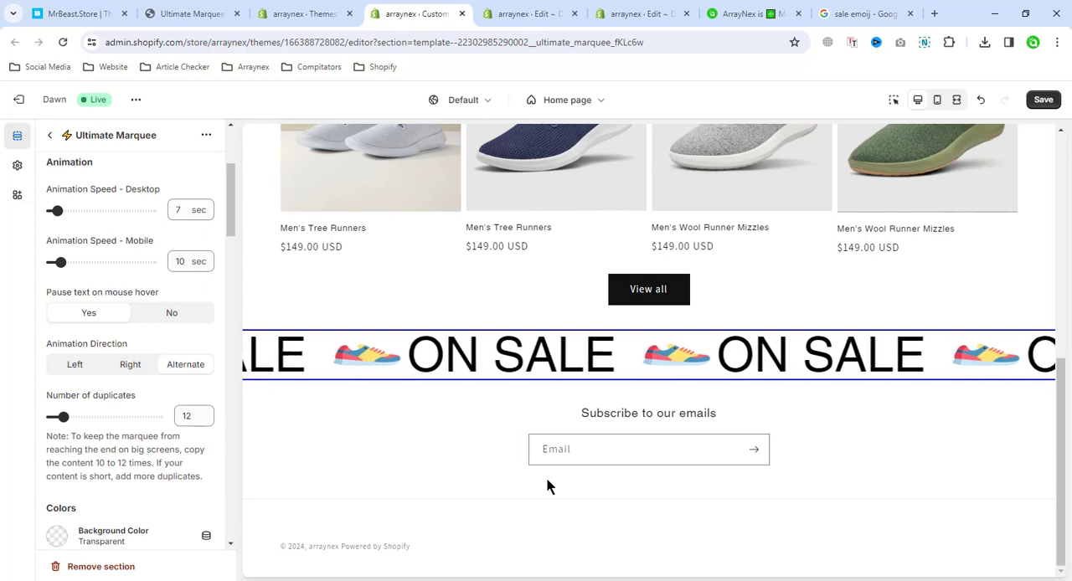
# Set the marquee's background color to blue #1773B0 and its text color to white #FFFFFF
pyautogui.scroll(-1, 132, 435)
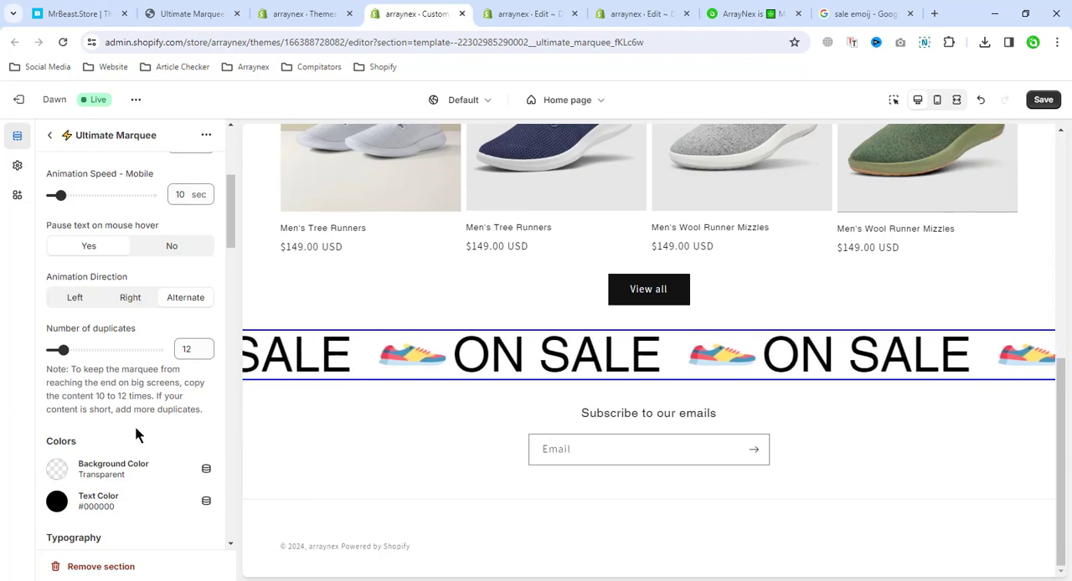
pyautogui.scroll(6, 432, 271)
pyautogui.scroll(-5, 432, 265)
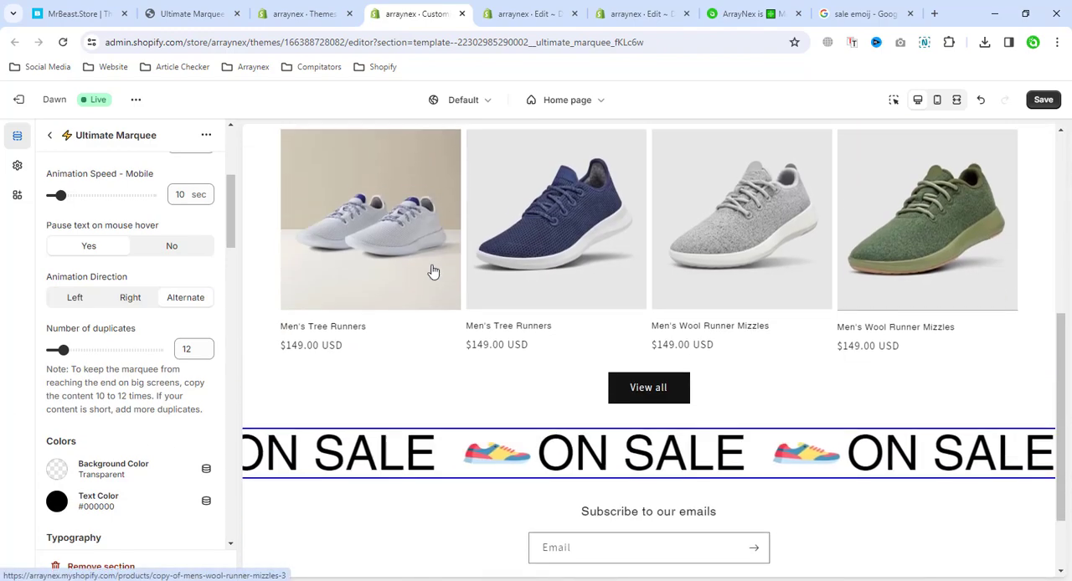
pyautogui.scroll(-2, 168, 410)
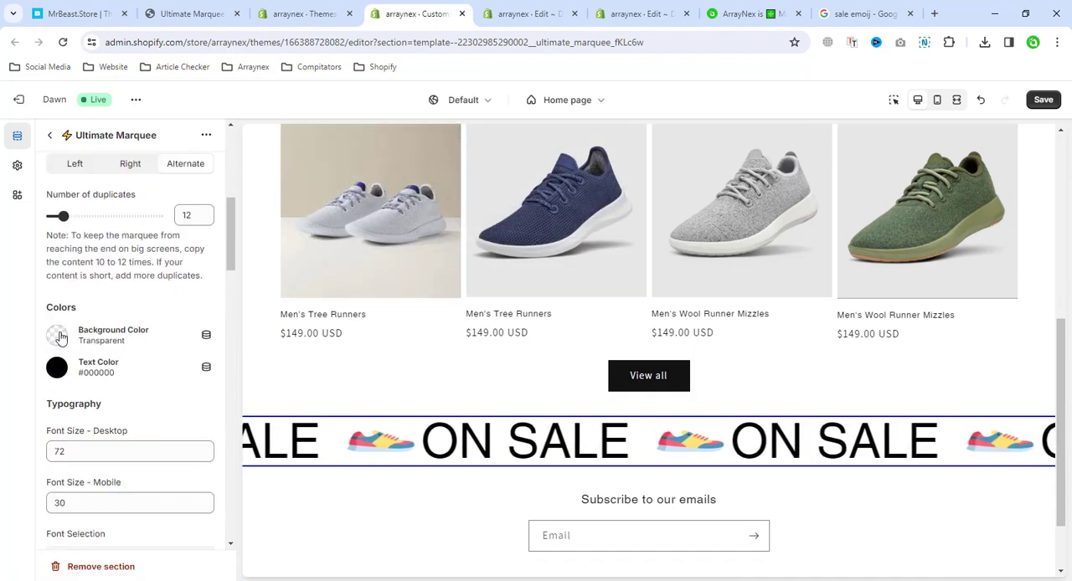
pyautogui.click(101, 335)
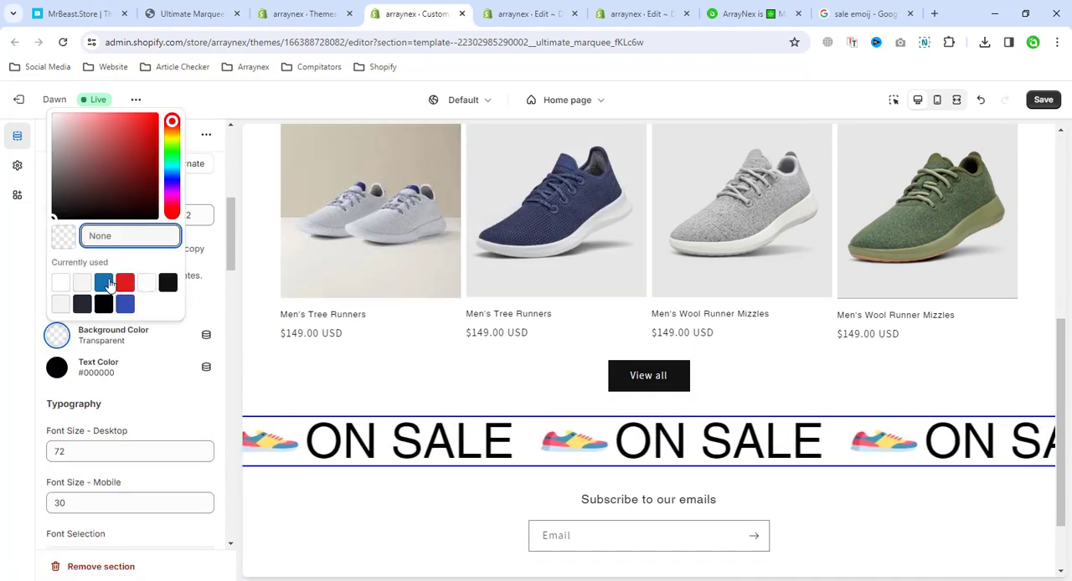
pyautogui.click(105, 283)
pyautogui.click(163, 383)
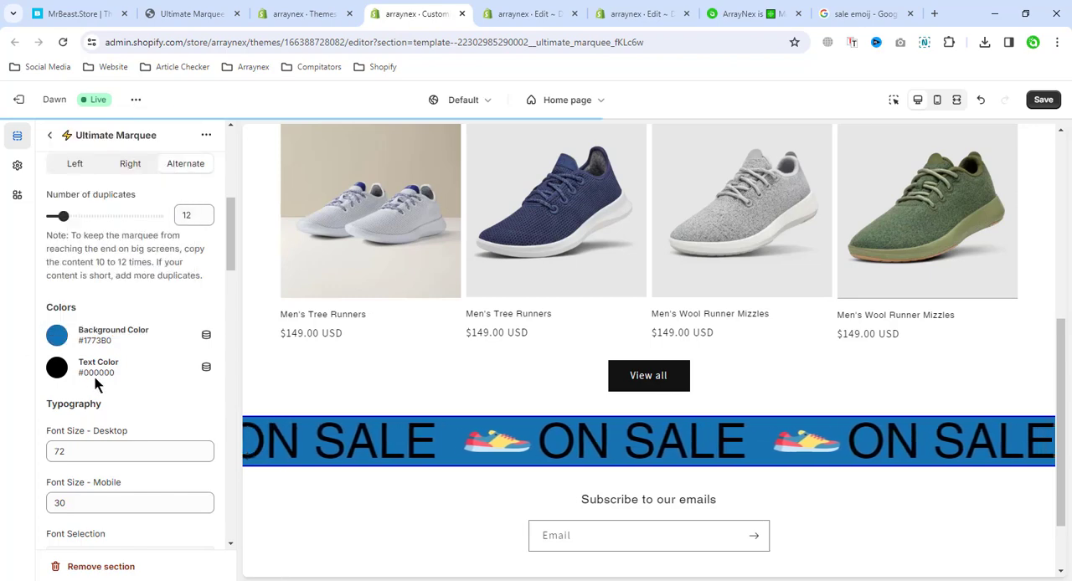
pyautogui.click(125, 368)
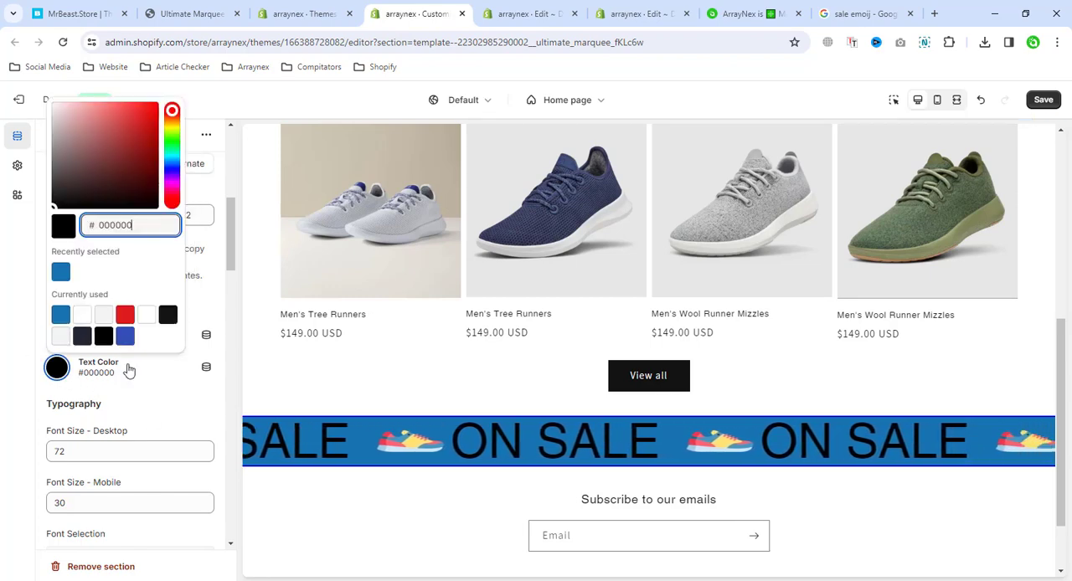
pyautogui.click(147, 314)
pyautogui.click(12, 333)
# Set the marquee's desktop font size to 50
pyautogui.scroll(-2, 143, 413)
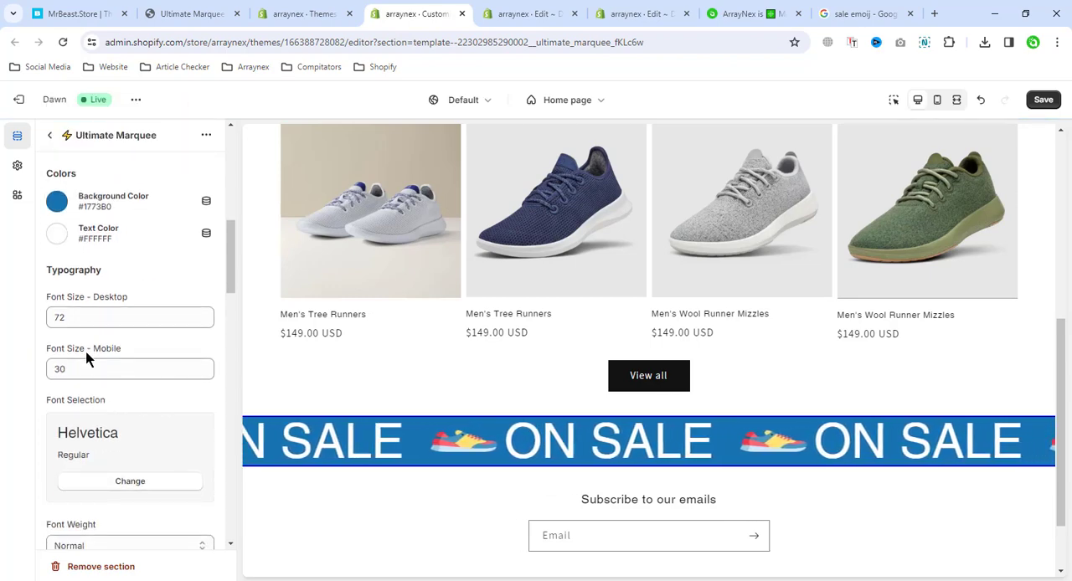
pyautogui.moveTo(84, 316); pyautogui.dragTo(9, 323)
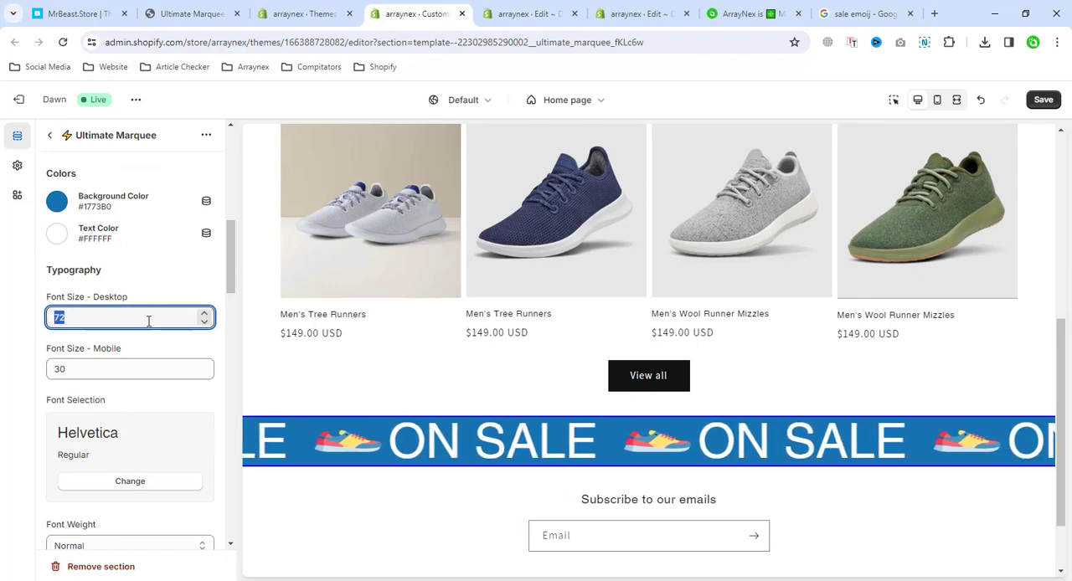
pyautogui.write('7')
pyautogui.moveTo(92, 321); pyautogui.dragTo(34, 328)
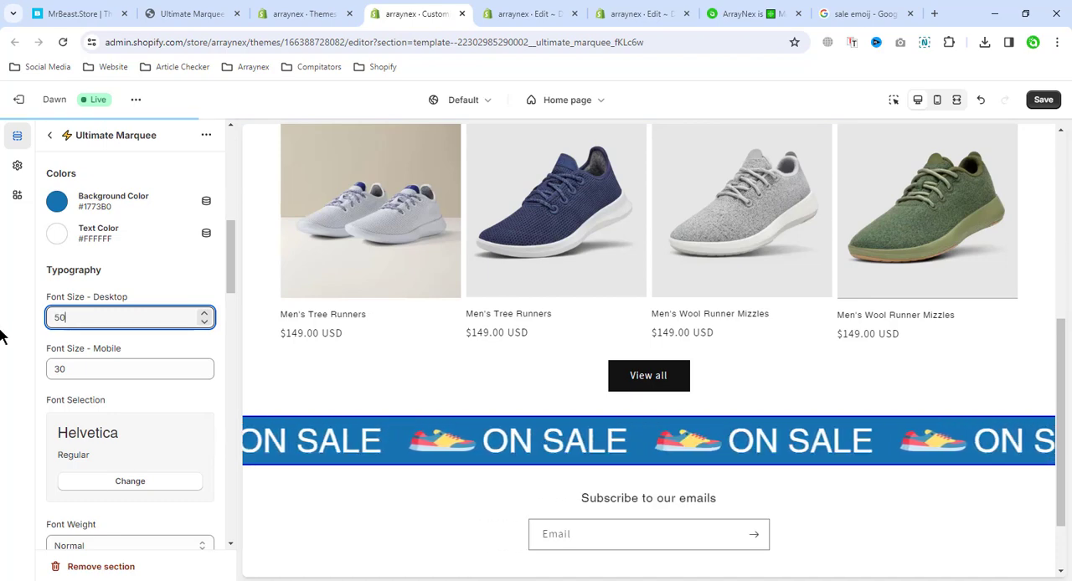
# Change the marquee text's font weight to Semi Bold
pyautogui.scroll(-2, 135, 379)
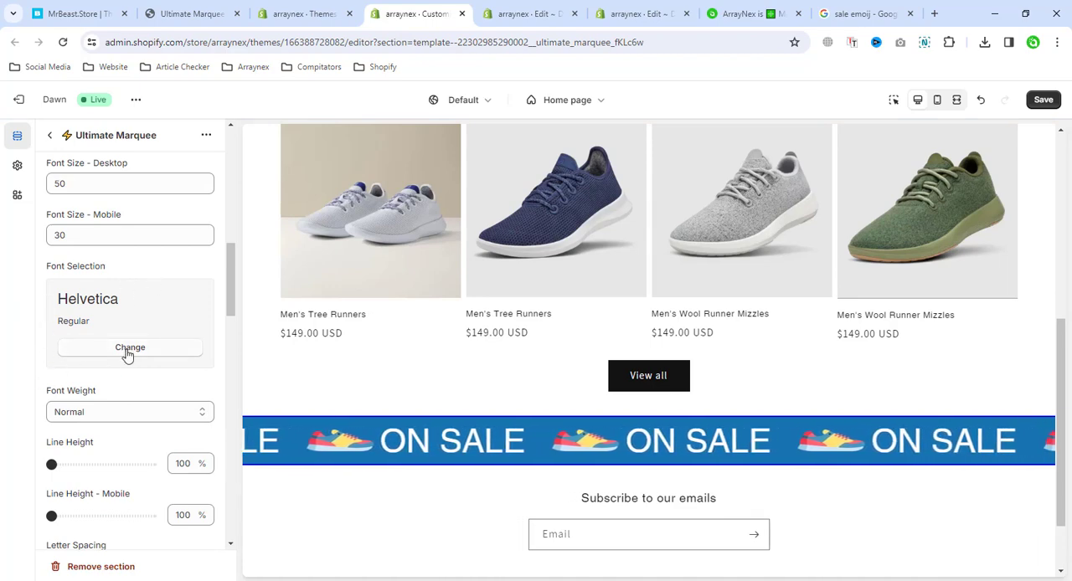
pyautogui.scroll(-2, 71, 366)
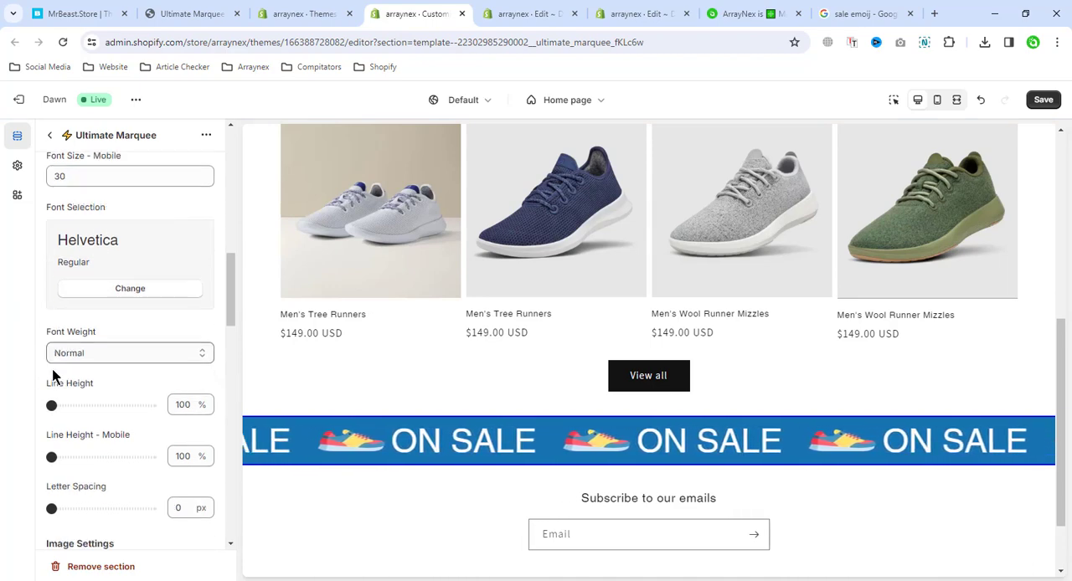
pyautogui.click(119, 279)
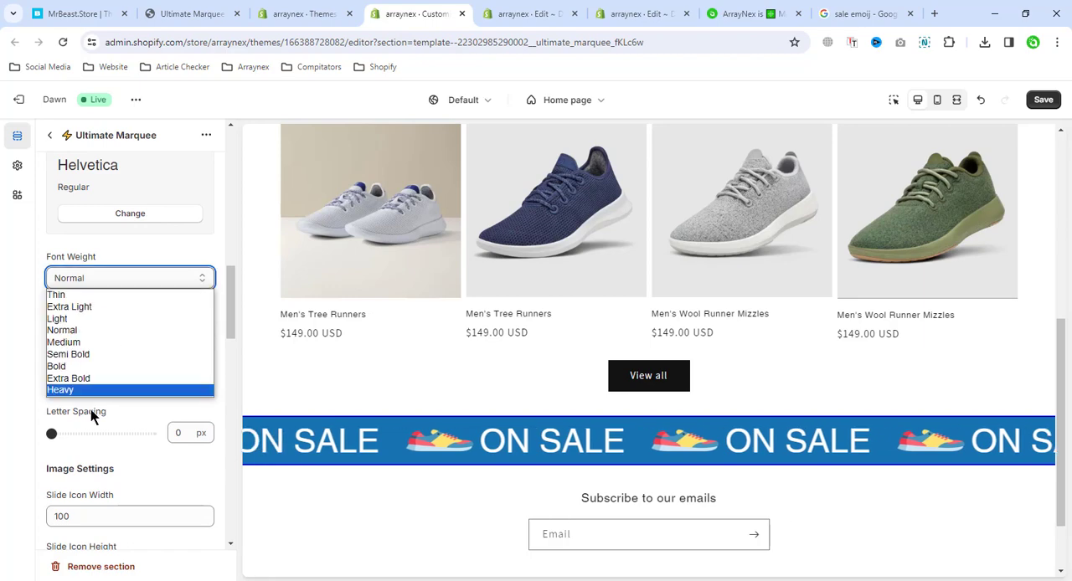
pyautogui.click(94, 355)
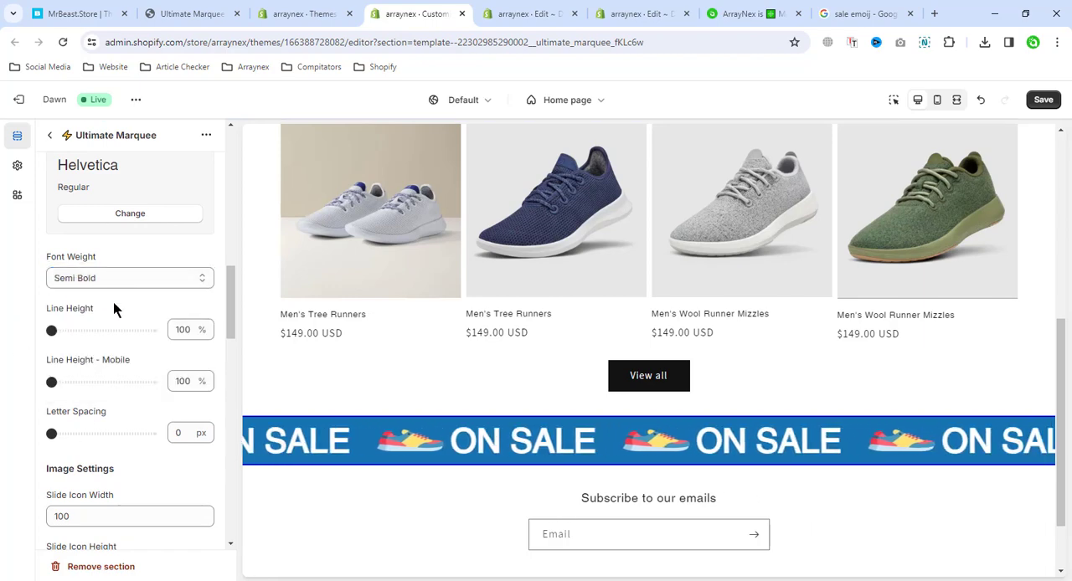
# Set the letter spacing of the marquee text to 3 px
pyautogui.scroll(-1, 148, 336)
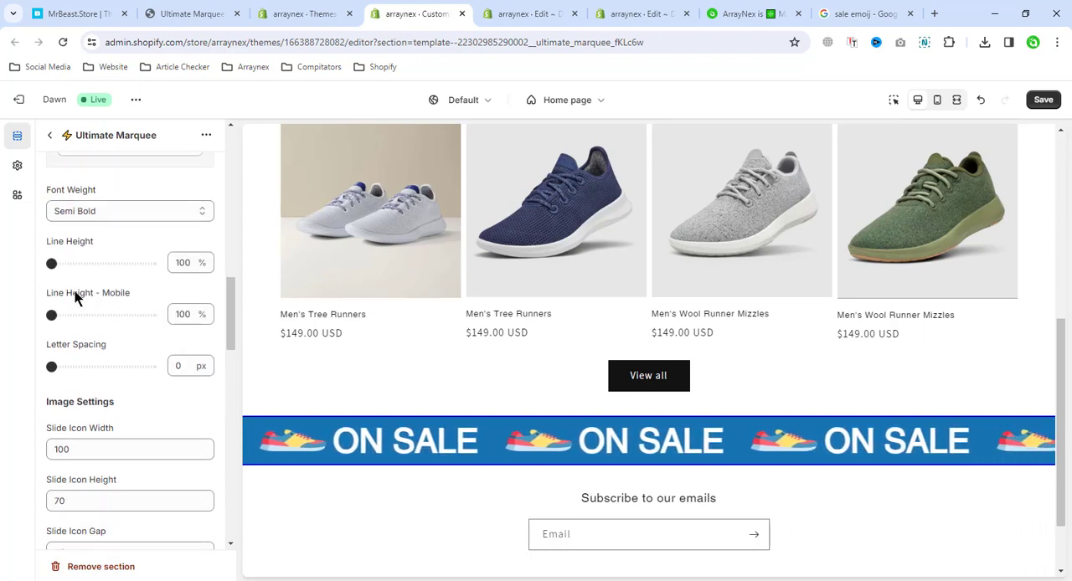
pyautogui.scroll(-1, 105, 401)
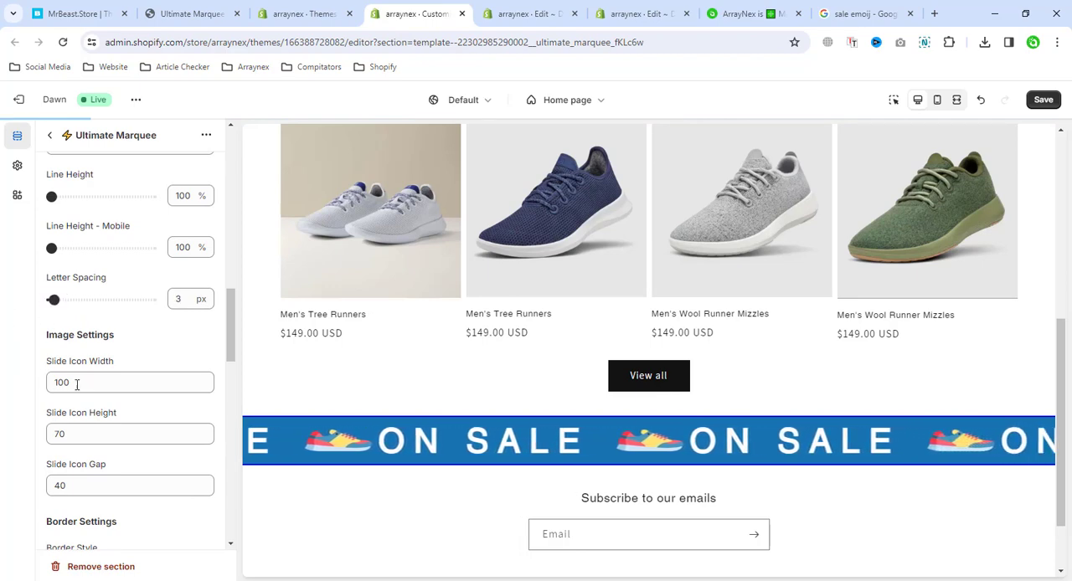
pyautogui.scroll(-2, 77, 383)
pyautogui.click(63, 249)
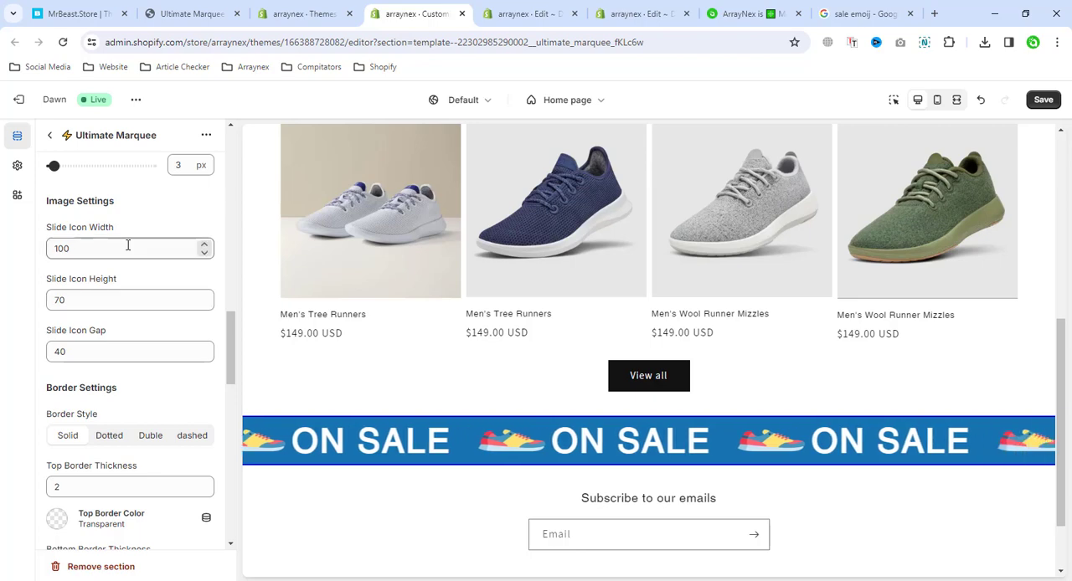
# Set the marquee's top border color to red #F82700 and its top border thickness to 10
pyautogui.scroll(-2, 59, 343)
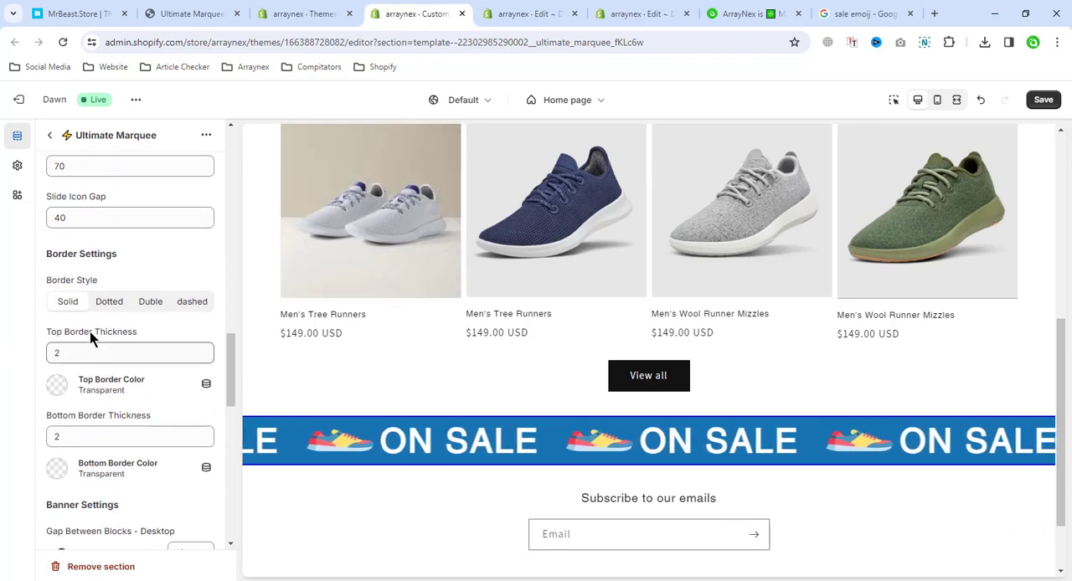
pyautogui.click(58, 386)
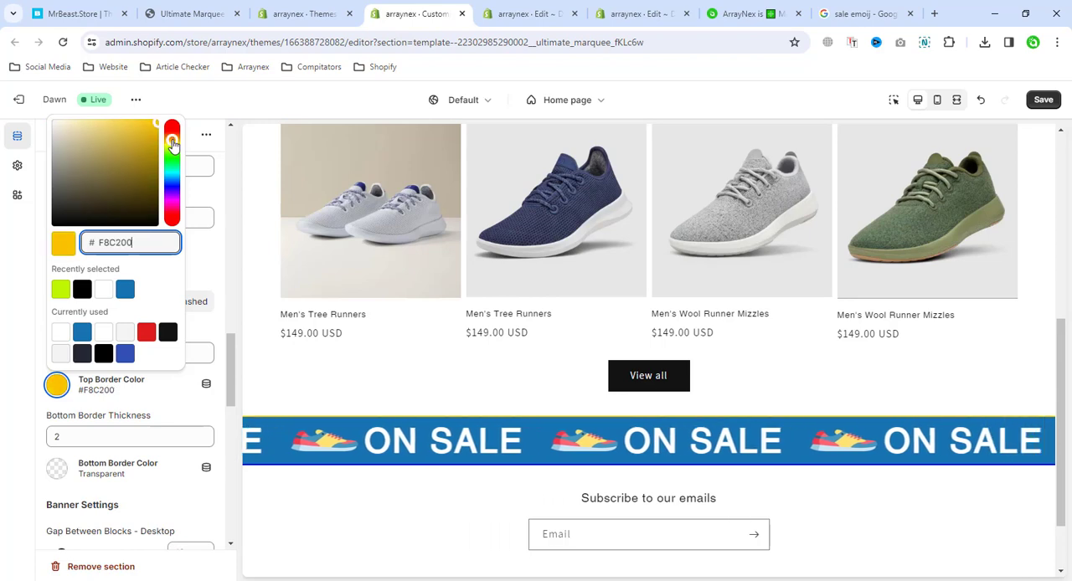
pyautogui.moveTo(173, 144); pyautogui.dragTo(181, 130)
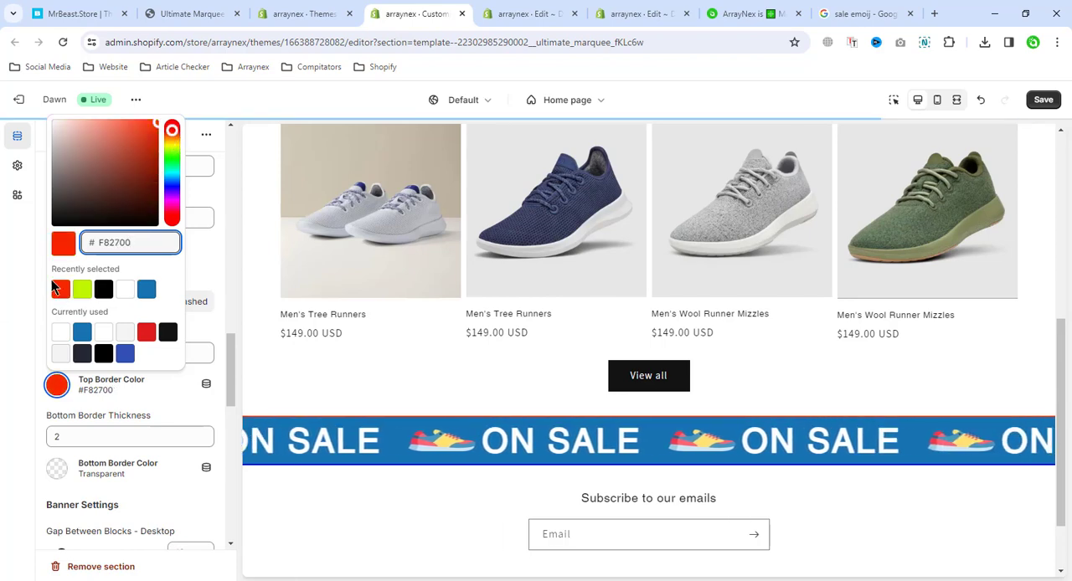
pyautogui.click(2, 309)
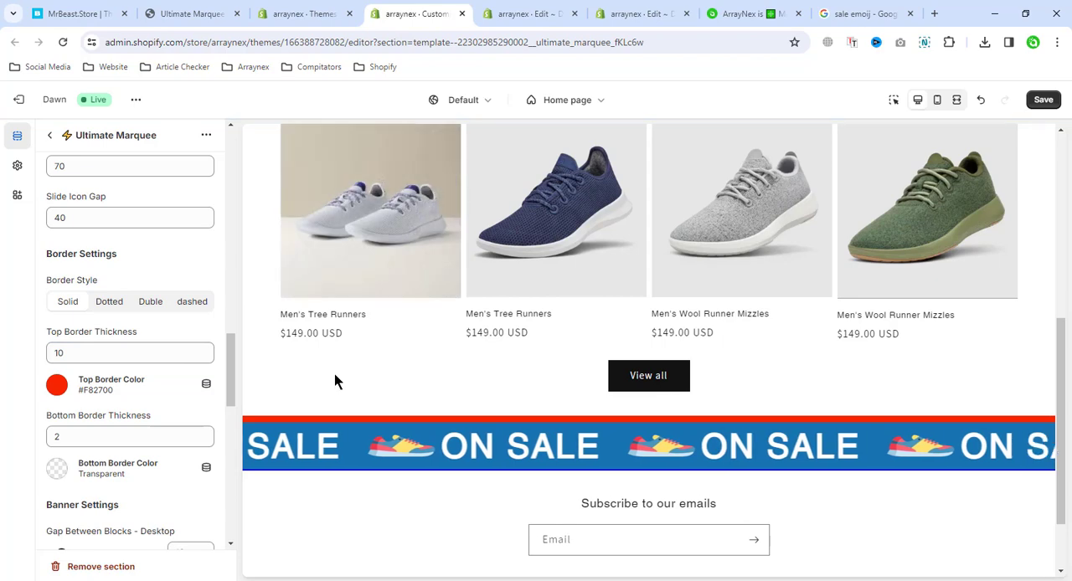
# Try the Dotted, dashed and Duble border styles, return to Solid, and set the top border thickness to 5
pyautogui.click(123, 307)
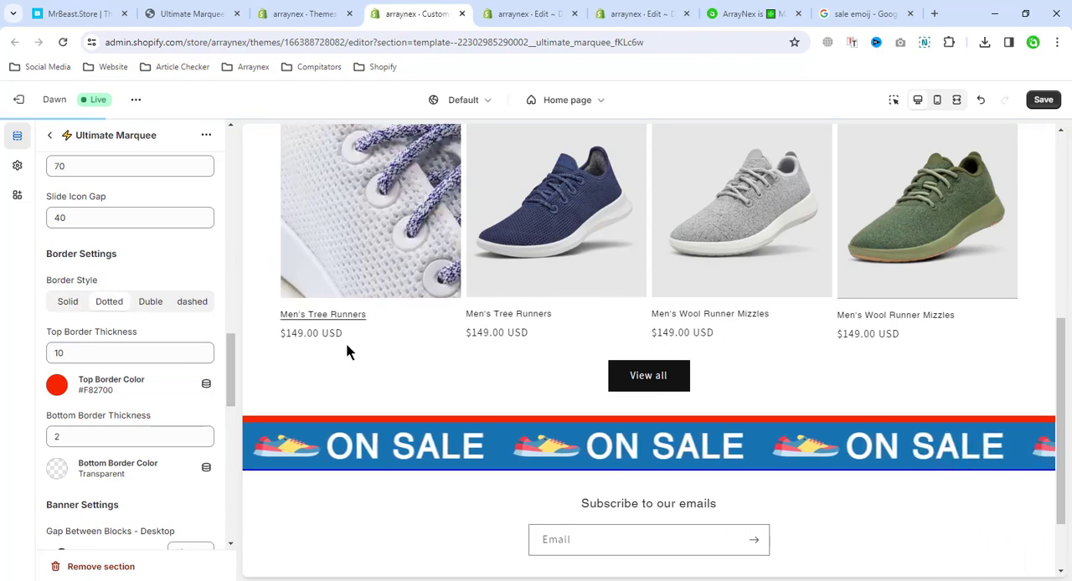
pyautogui.click(191, 306)
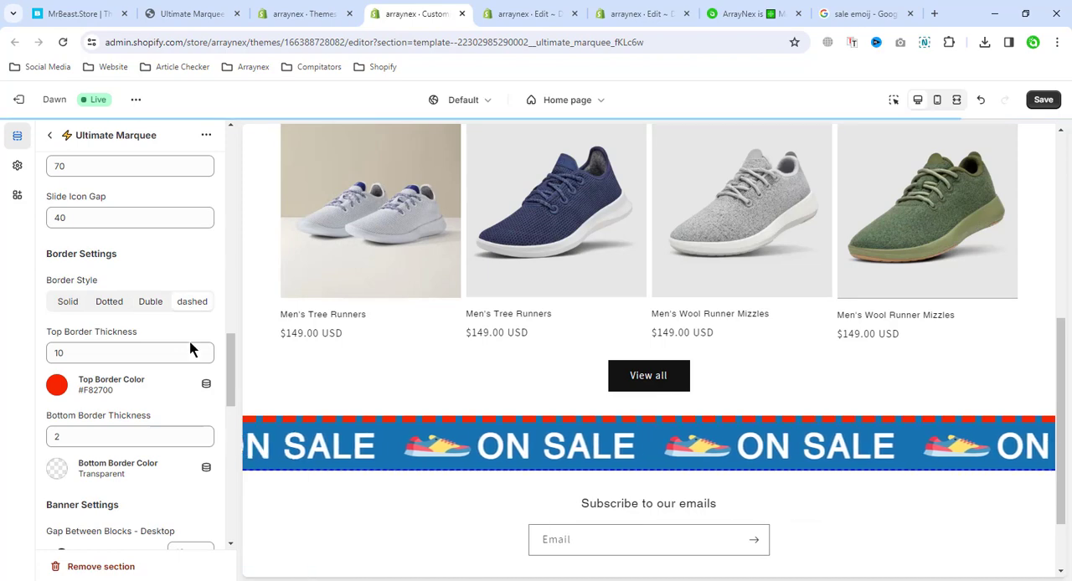
pyautogui.click(74, 303)
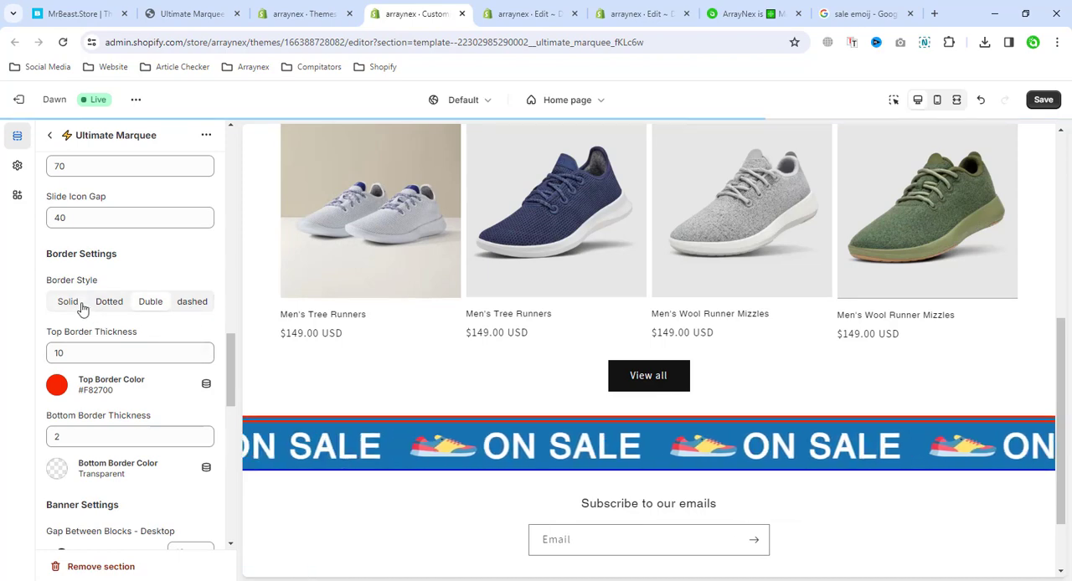
pyautogui.moveTo(89, 342); pyautogui.dragTo(50, 339)
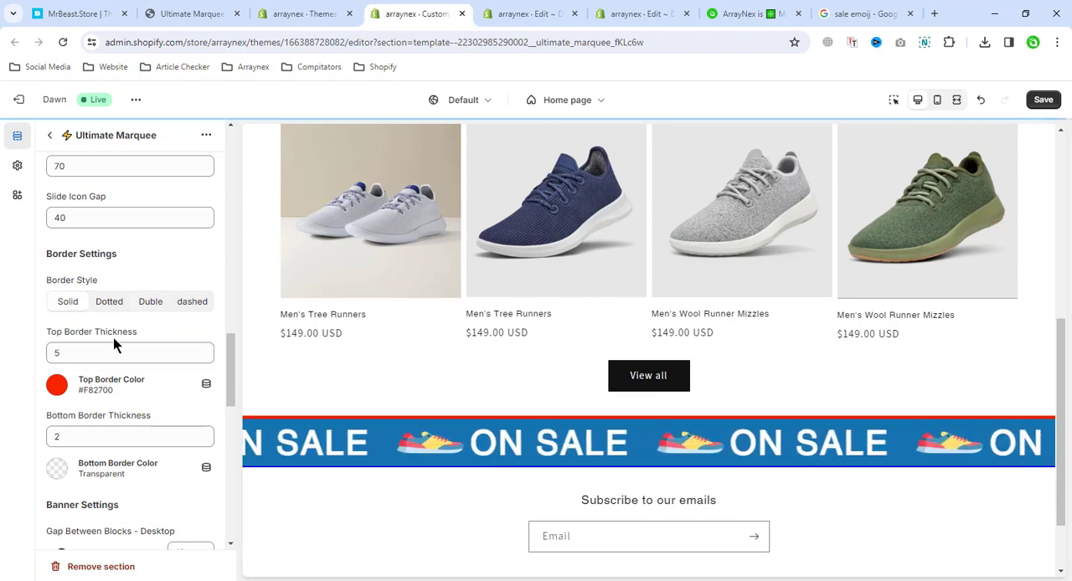
# Set the marquee's top border color to lime green #BFF800
pyautogui.click(56, 384)
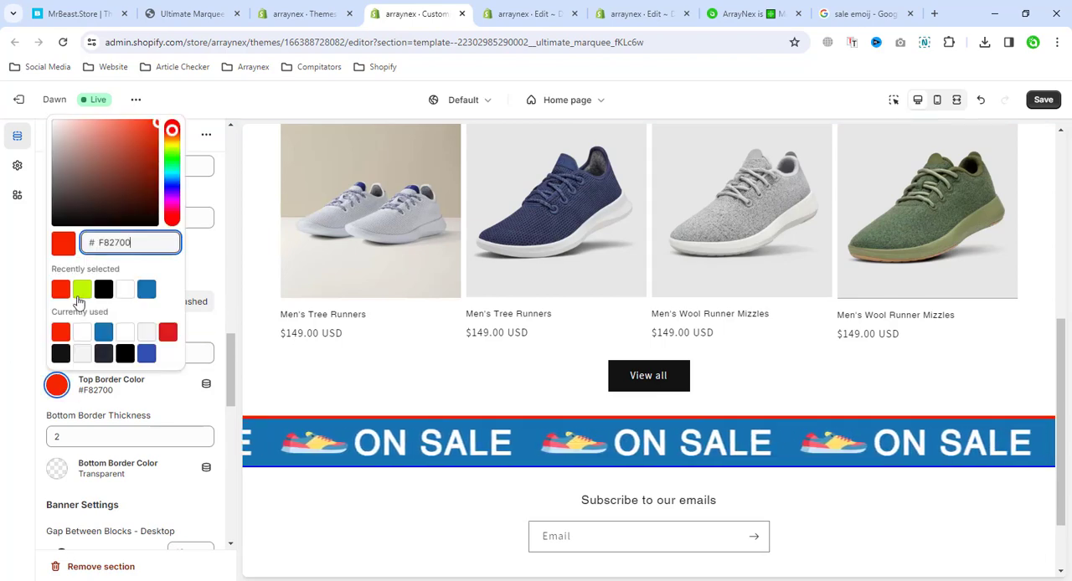
pyautogui.click(82, 289)
pyautogui.click(100, 355)
# Set the marquee's bottom border color to purple #830ECE
pyautogui.scroll(-1, 449, 318)
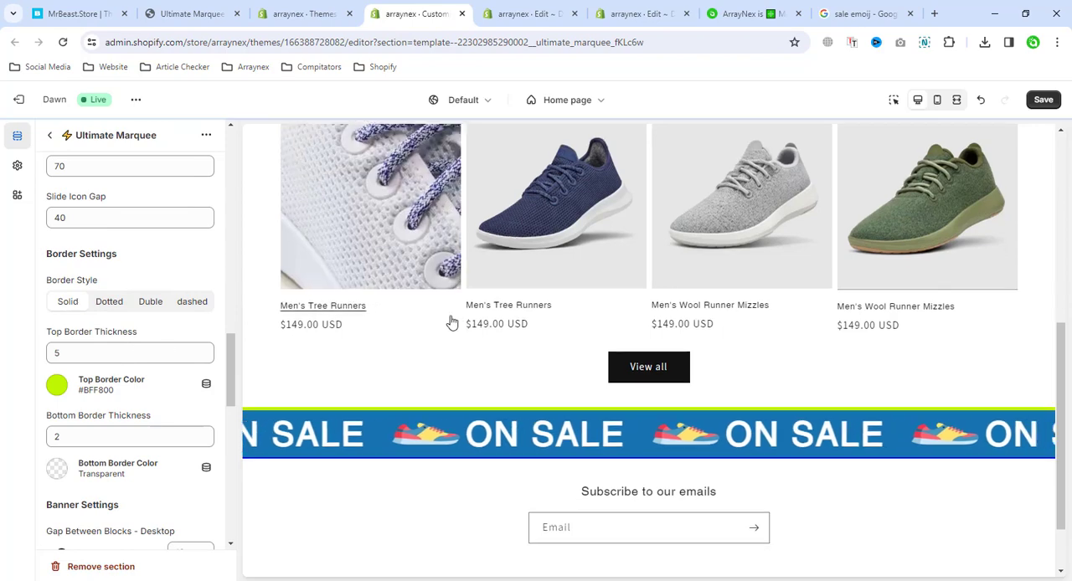
pyautogui.scroll(-2, 84, 469)
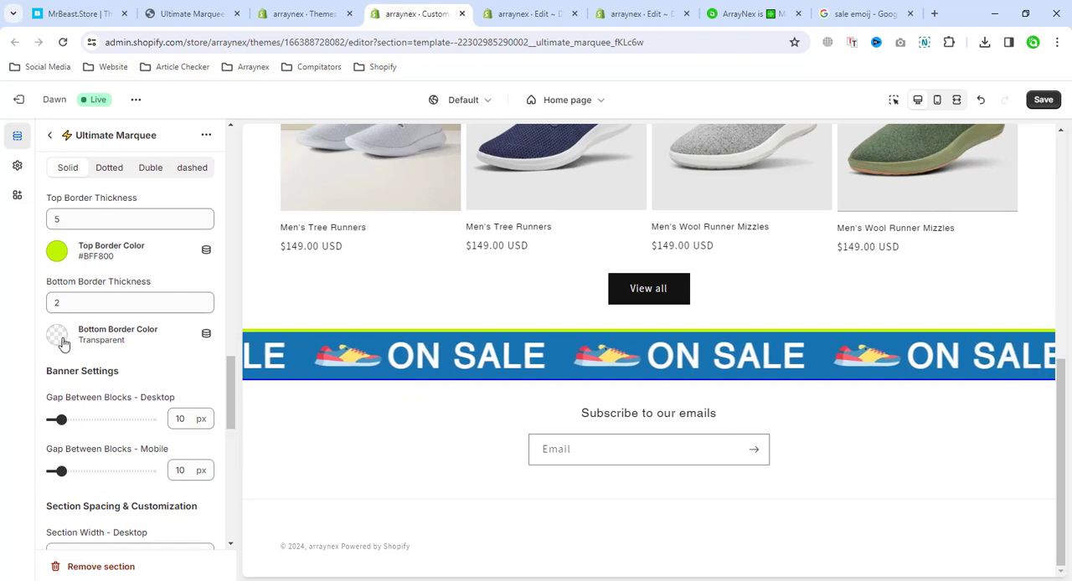
pyautogui.click(133, 333)
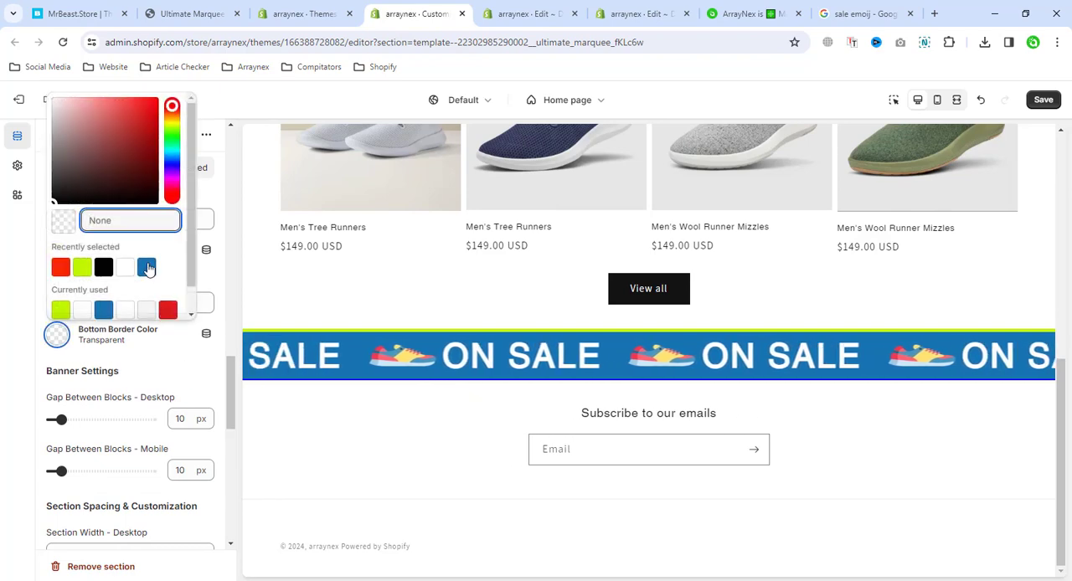
pyautogui.click(171, 161)
pyautogui.click(172, 175)
pyautogui.click(152, 118)
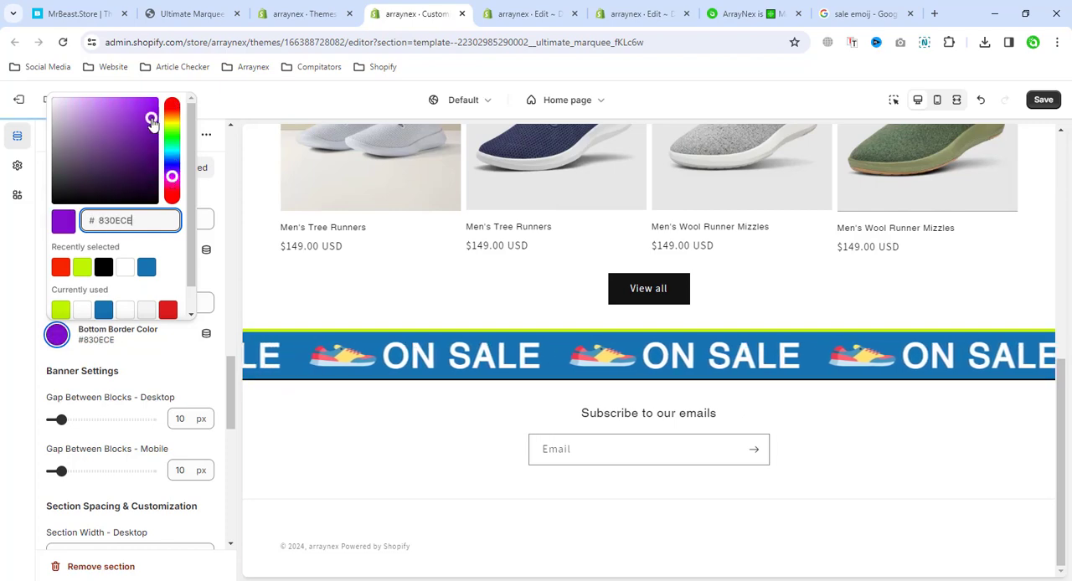
pyautogui.click(0, 266)
# Set the marquee's bottom border thickness to 5
pyautogui.moveTo(92, 304); pyautogui.dragTo(22, 307)
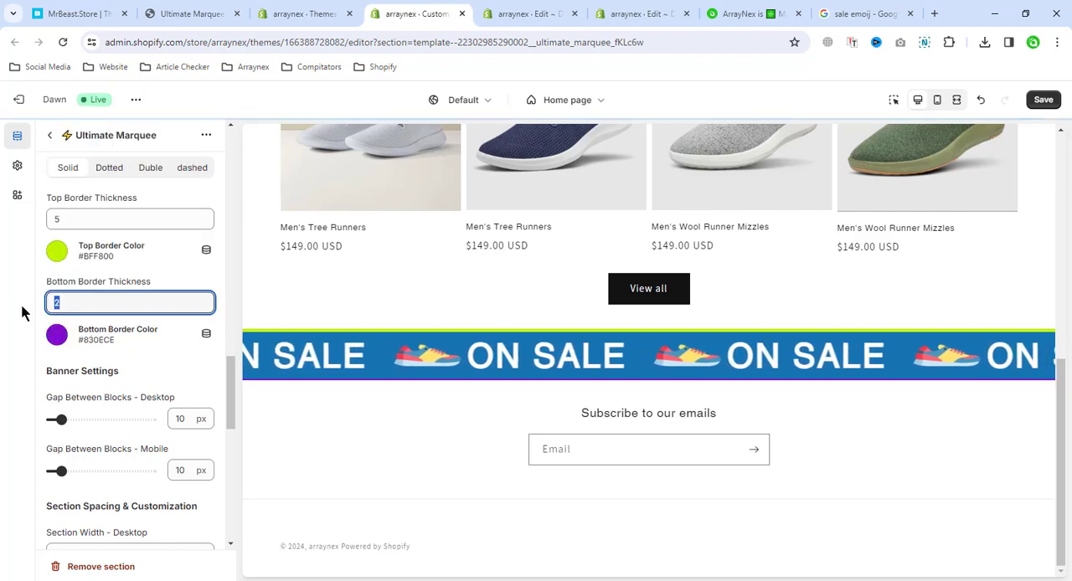
pyautogui.write('5')
pyautogui.click(436, 428)
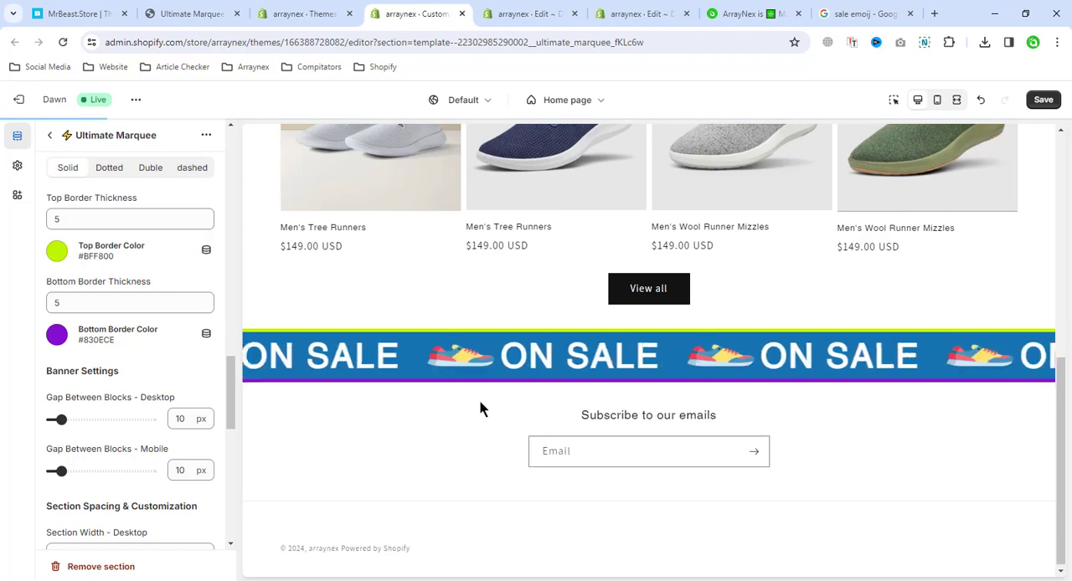
# Set the desktop gap between the marquee's blocks to 30 px
pyautogui.scroll(-1, 109, 416)
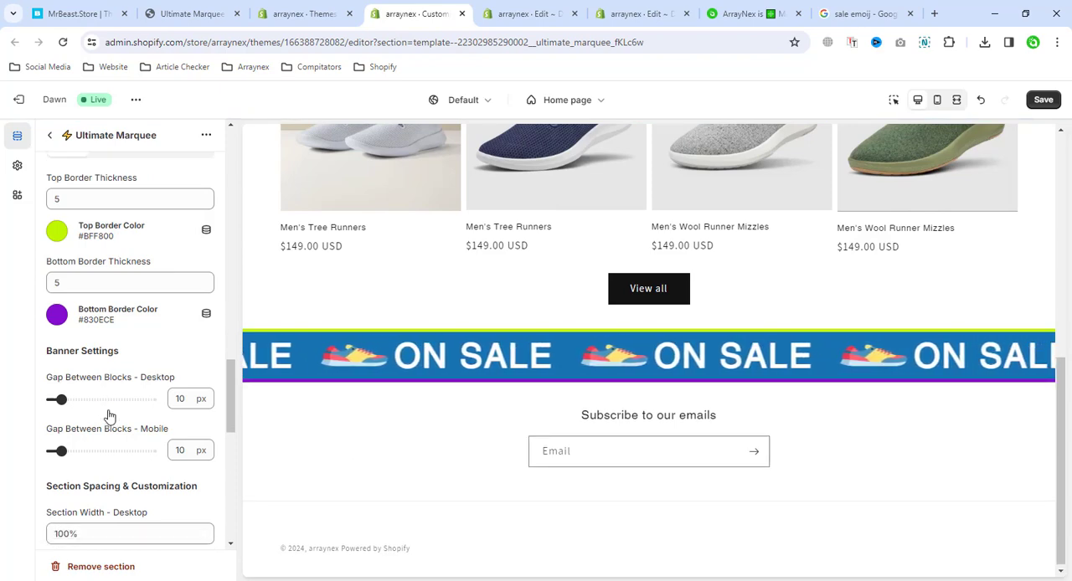
pyautogui.scroll(-2, 108, 416)
pyautogui.scroll(-3, 107, 416)
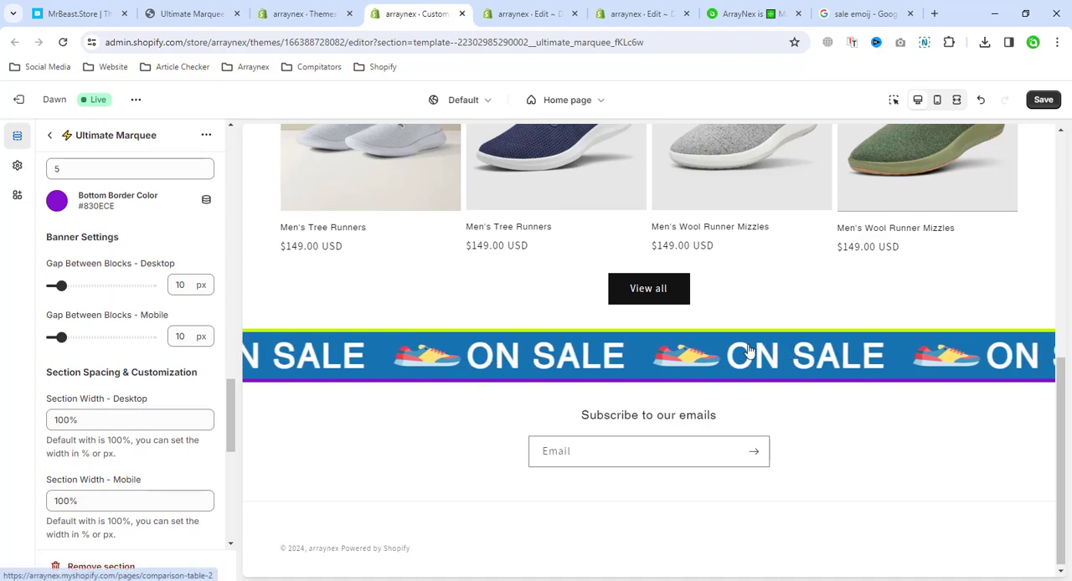
pyautogui.doubleClick(178, 285)
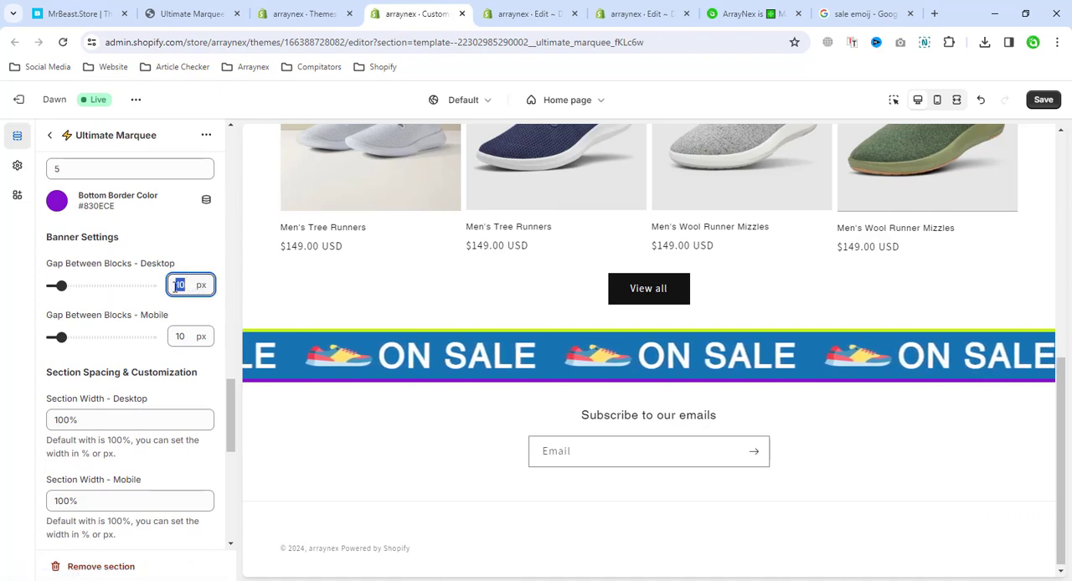
pyautogui.write('30')
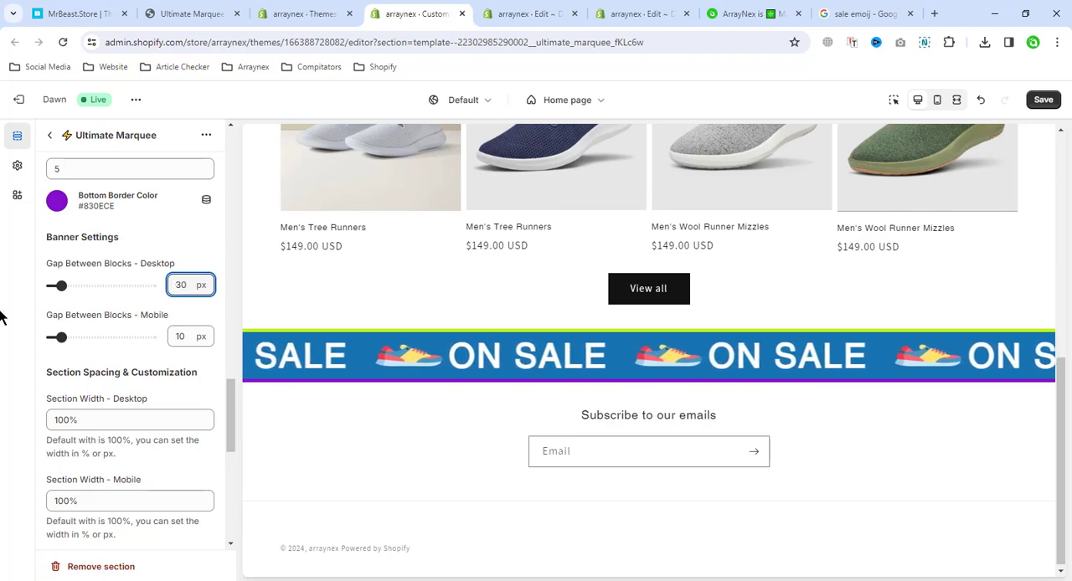
pyautogui.click(225, 341)
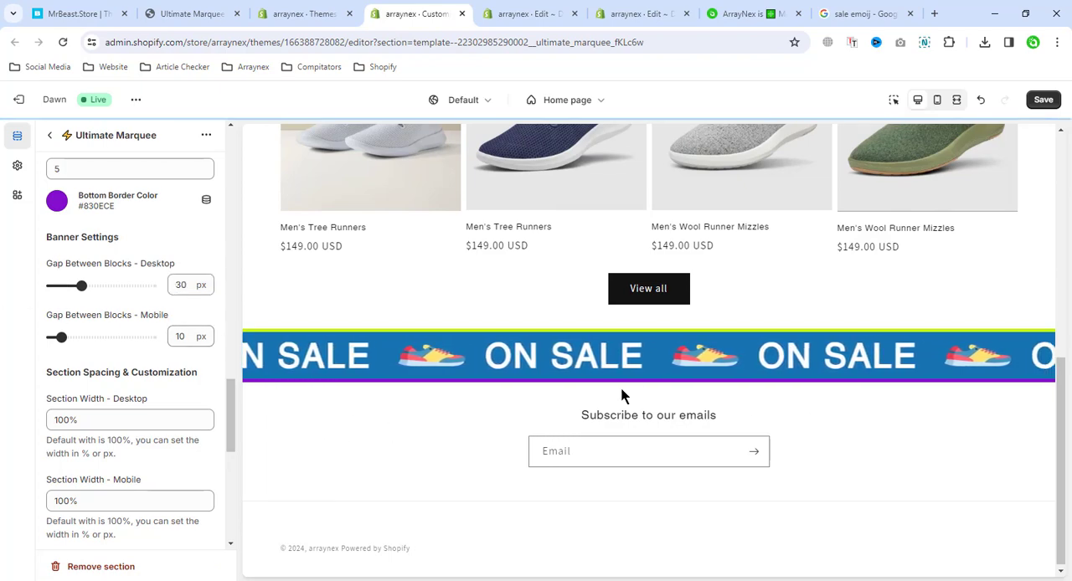
# Review the marquee's section width, alignment, border radius, padding and margin settings
pyautogui.scroll(-1, 105, 354)
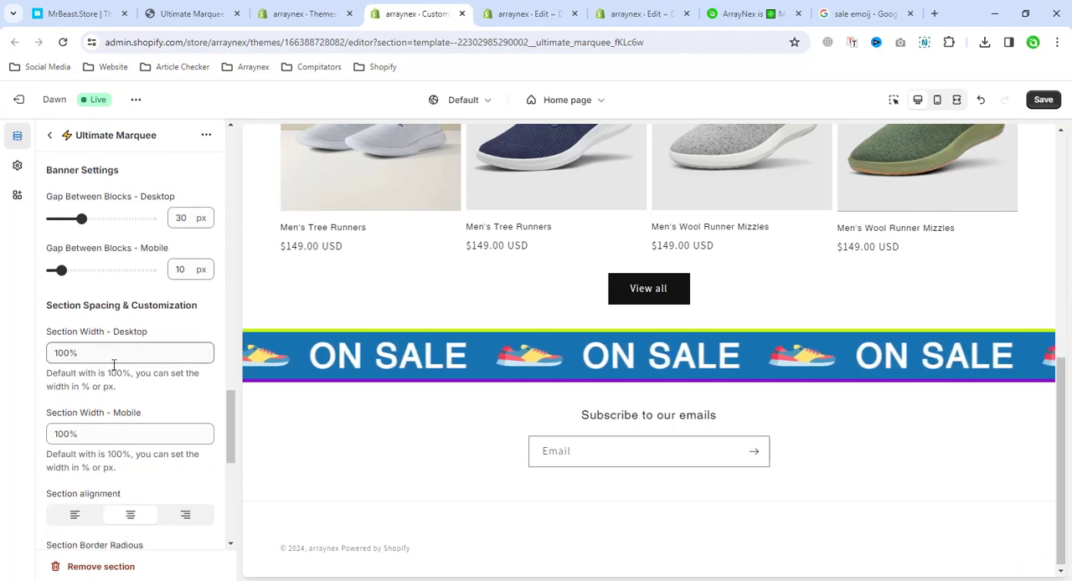
pyautogui.scroll(-1, 134, 399)
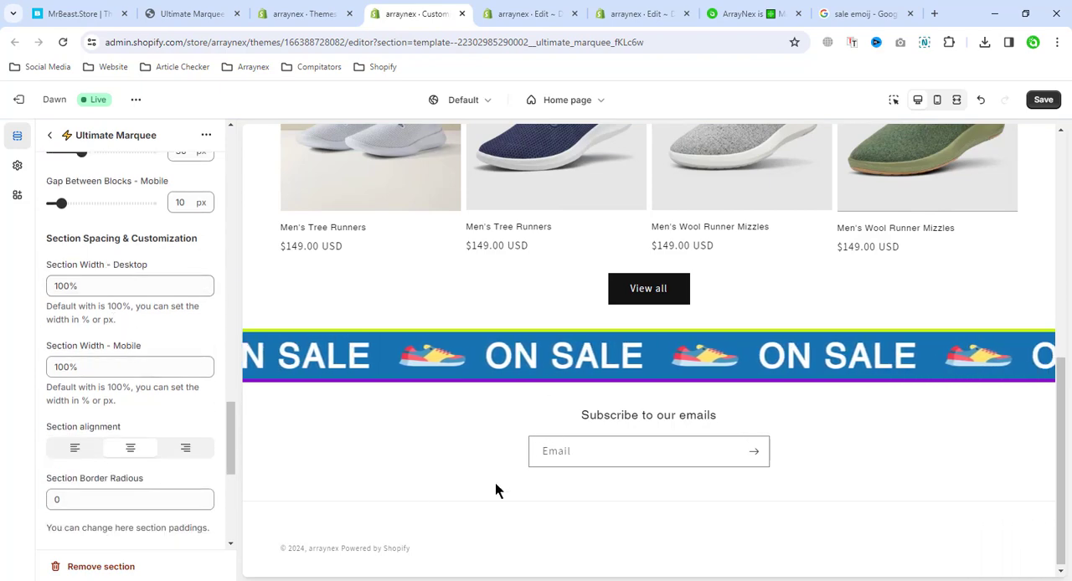
pyautogui.scroll(-1, 106, 289)
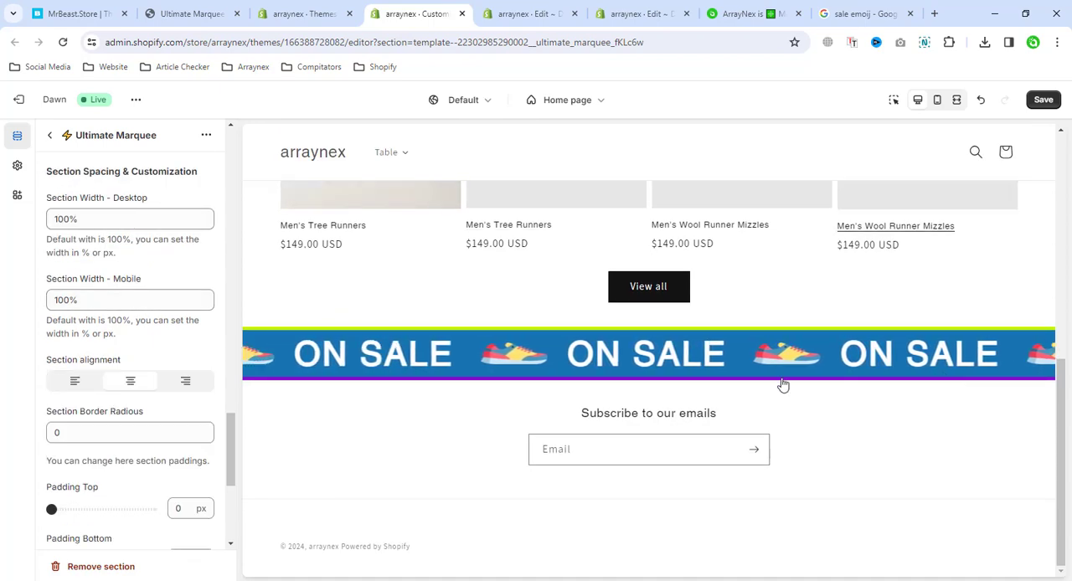
pyautogui.scroll(-3, 168, 304)
pyautogui.scroll(3, 98, 309)
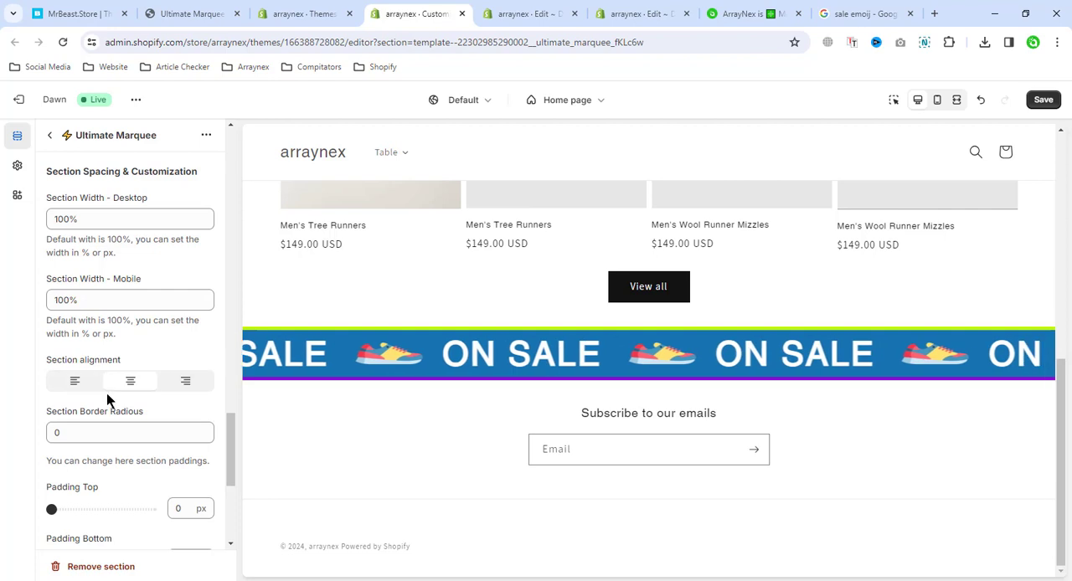
pyautogui.scroll(-1, 126, 402)
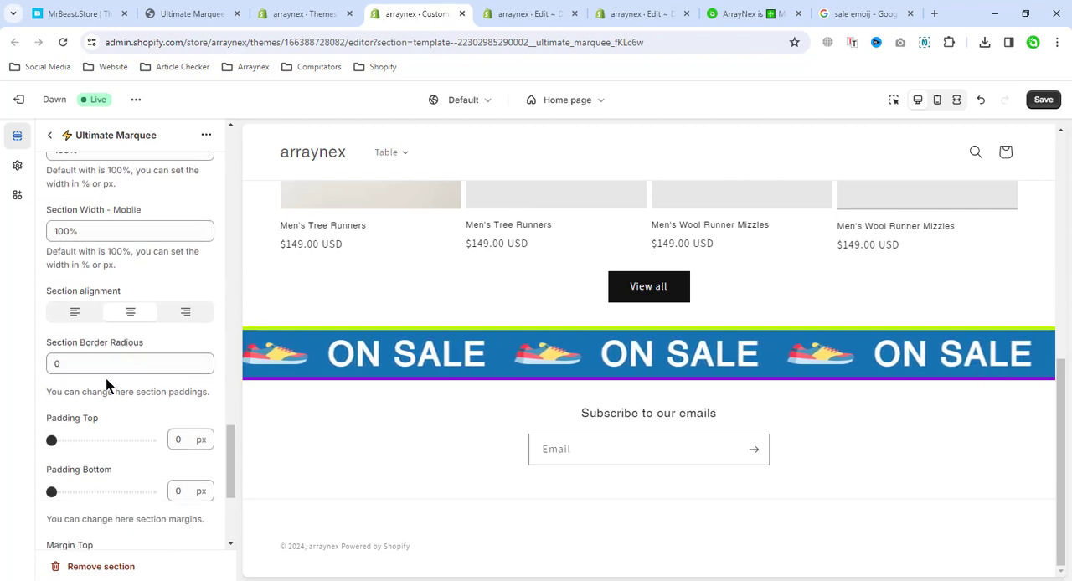
pyautogui.scroll(-2, 92, 360)
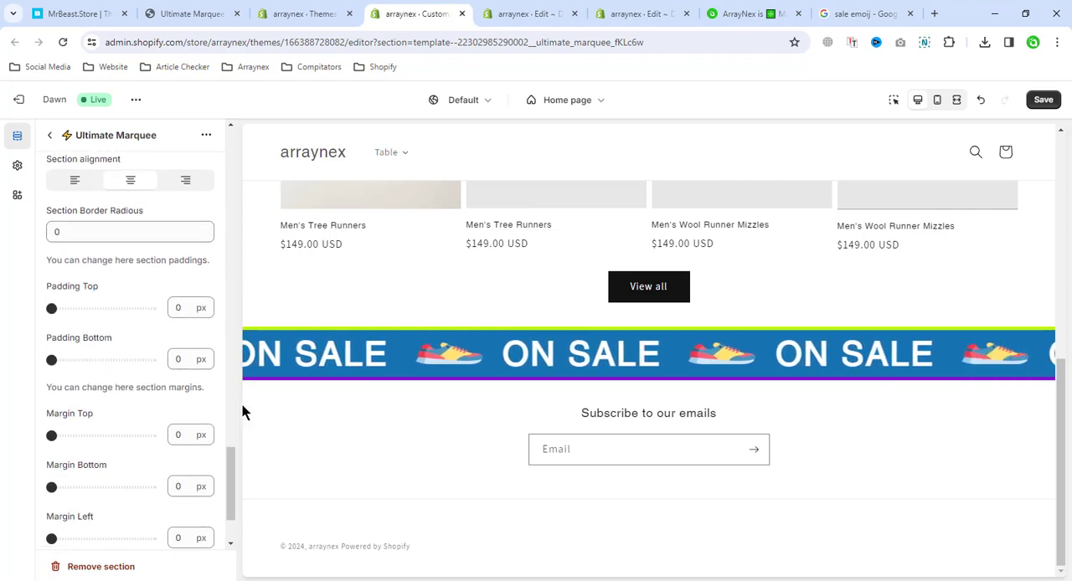
pyautogui.scroll(-2, 105, 430)
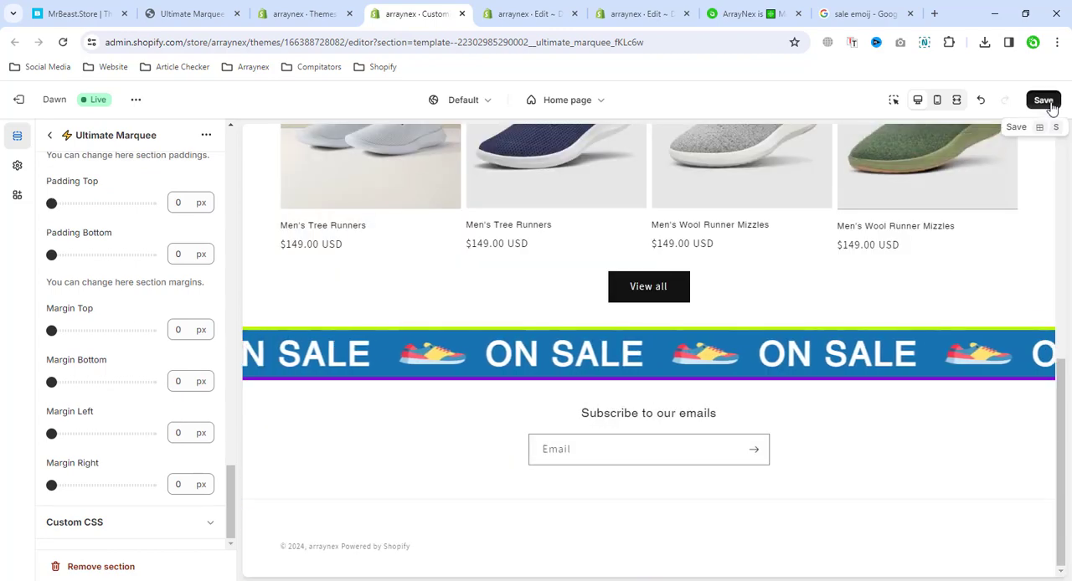
# Save the theme changes
pyautogui.click(1048, 102)
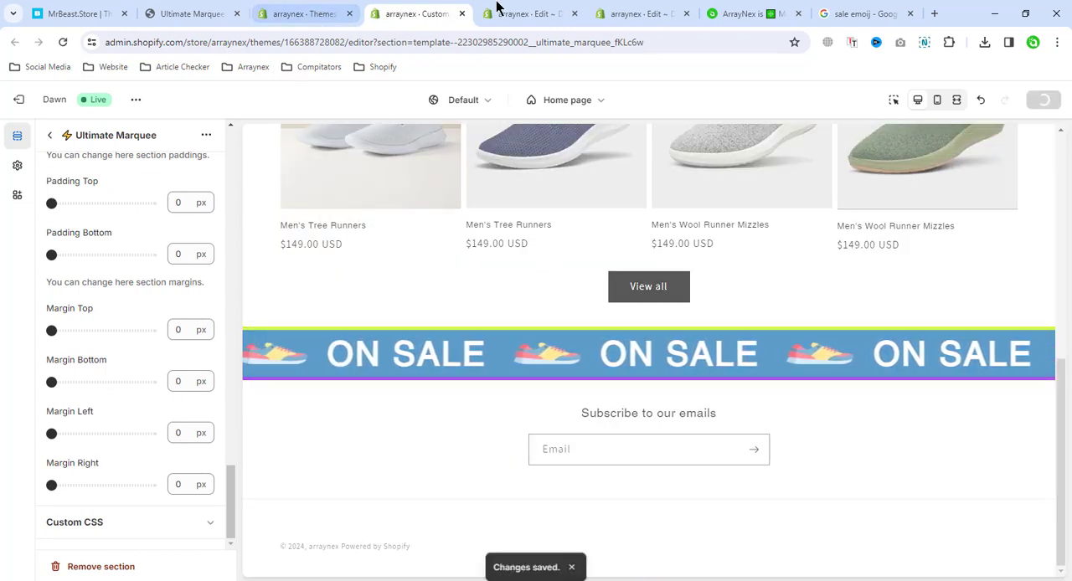
# View the example banners on the Ultimate Marquee demo store and return to the Shopify theme editor
pyautogui.click(189, 13)
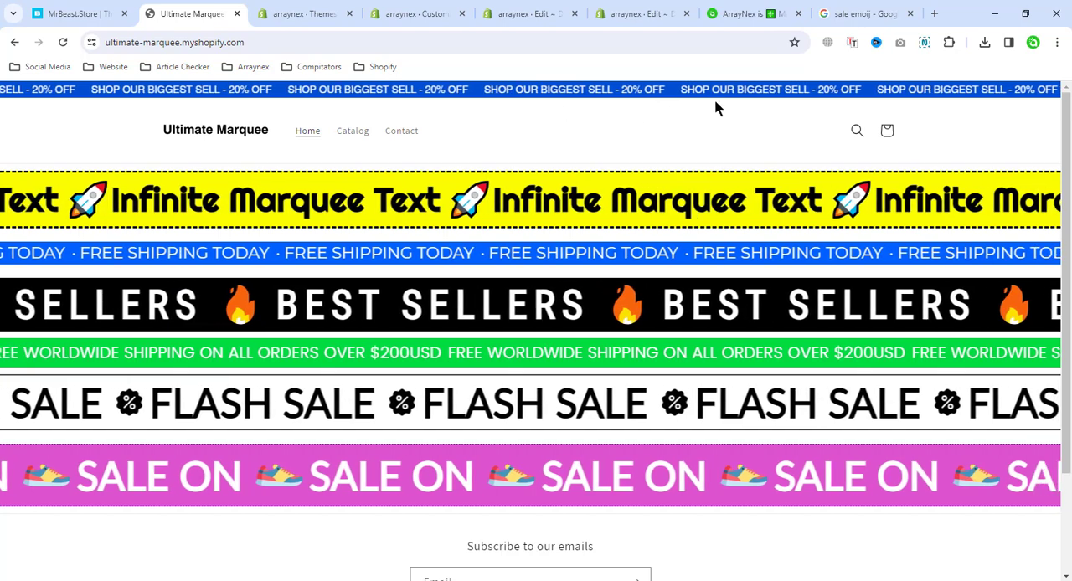
pyautogui.click(302, 13)
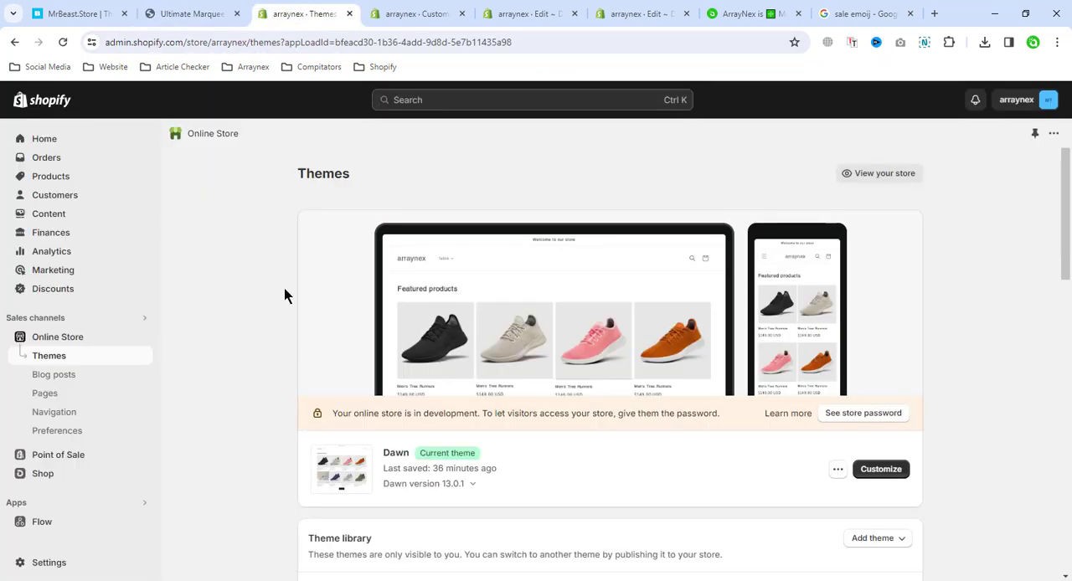
pyautogui.click(410, 14)
pyautogui.scroll(3, 79, 285)
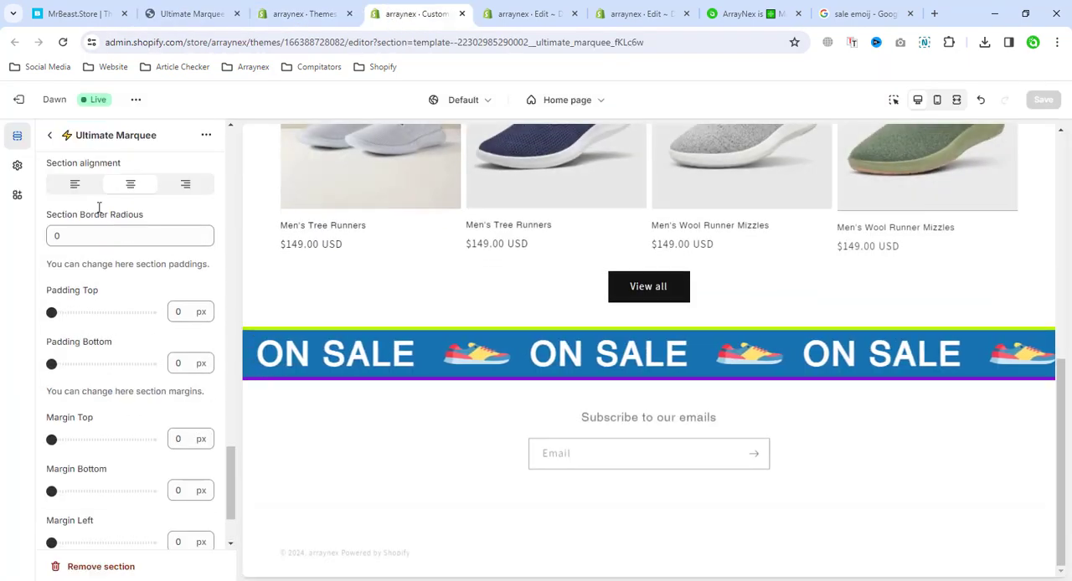
# Return to the home page's section list and look through the sections that can be added to the header
pyautogui.click(51, 137)
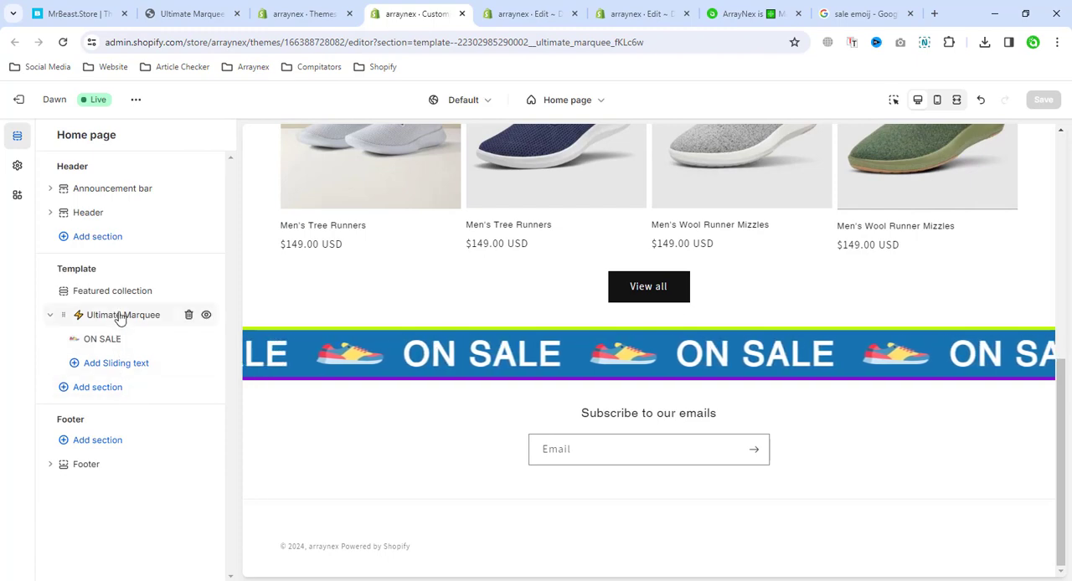
pyautogui.click(98, 237)
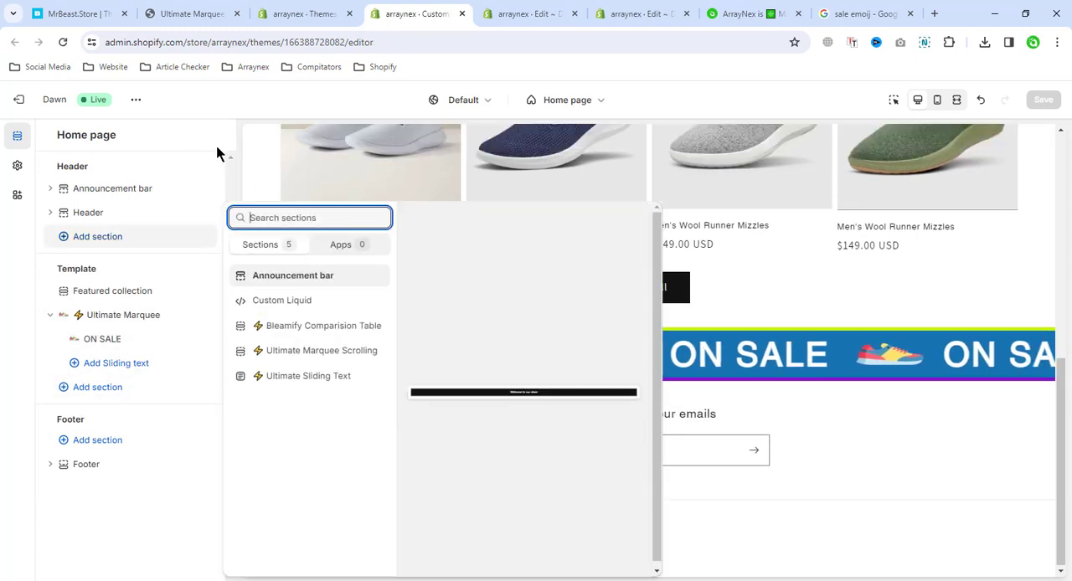
pyautogui.click(218, 134)
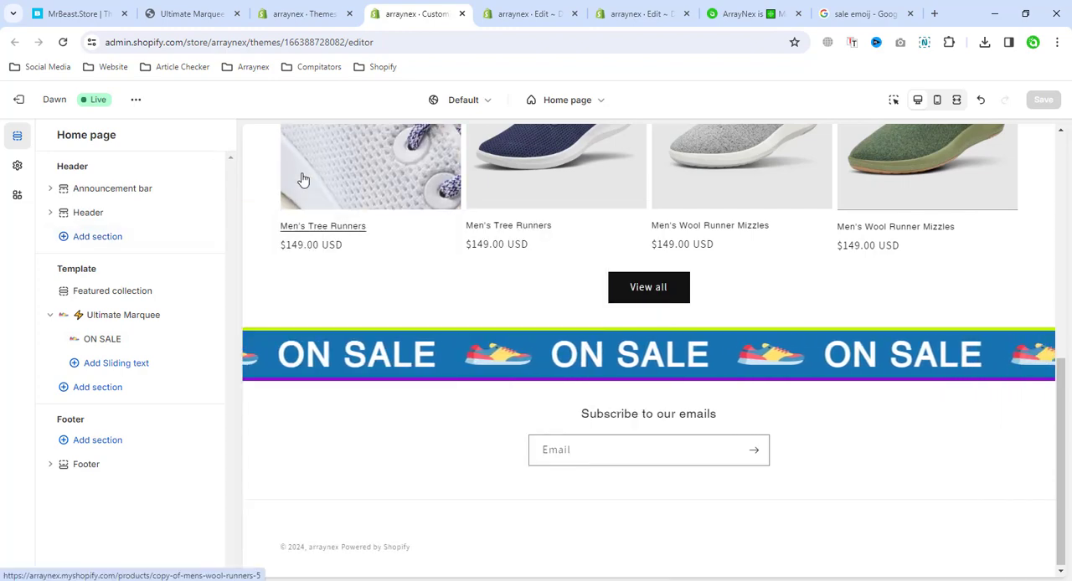